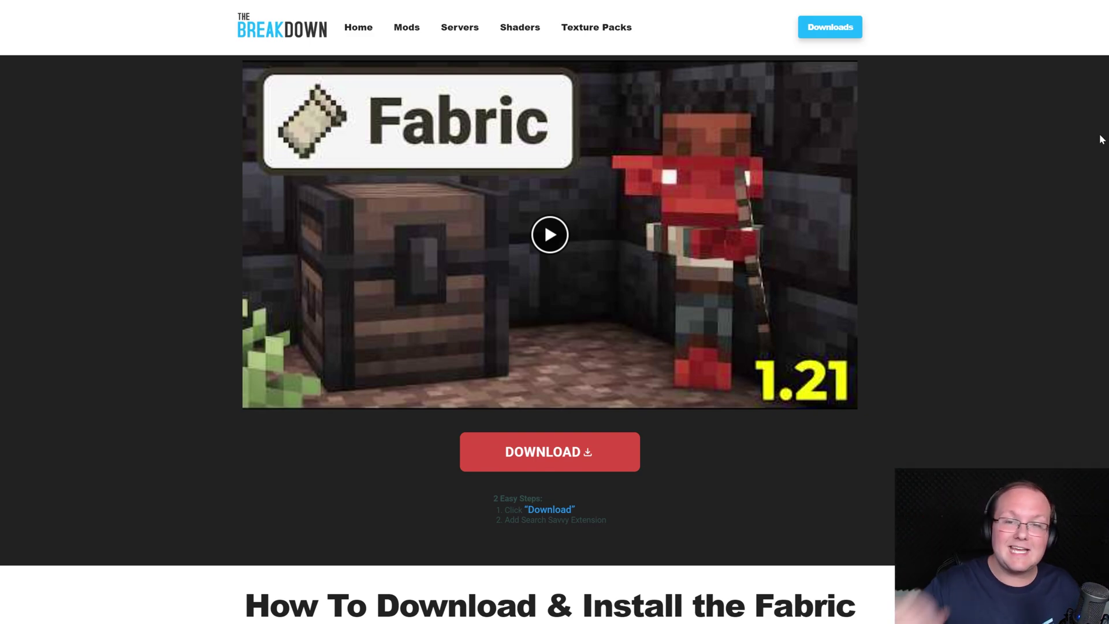
Follow the article's Fabric download link and save fabric-installer-1.0.1.jar to the Downloads folder
{"action": "scroll", "coordinate": [1086, 162], "scroll_direction": "down", "scroll_amount": 6}
{"action": "scroll", "coordinate": [1081, 173], "scroll_direction": "down", "scroll_amount": 2}
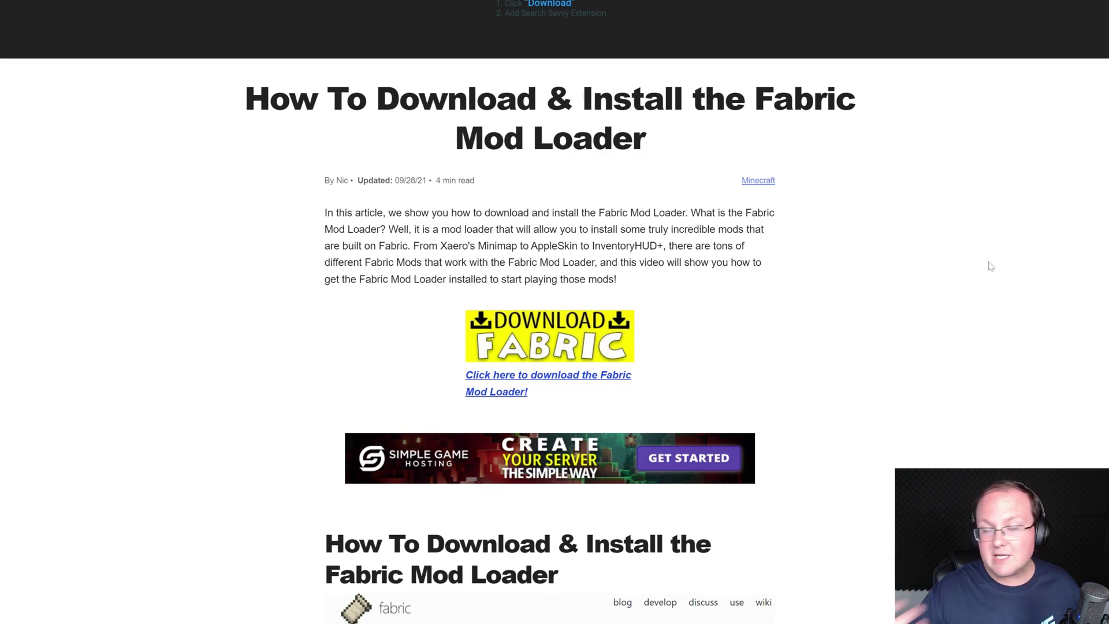
{"action": "scroll", "coordinate": [801, 215], "scroll_direction": "down", "scroll_amount": 1}
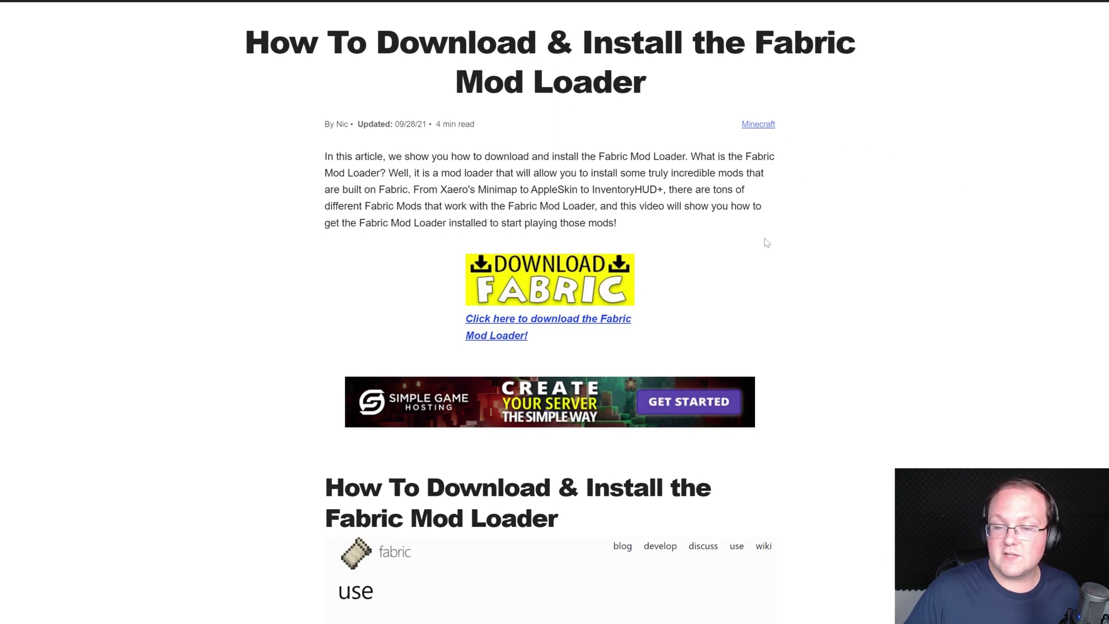
{"action": "left_click", "coordinate": [523, 287]}
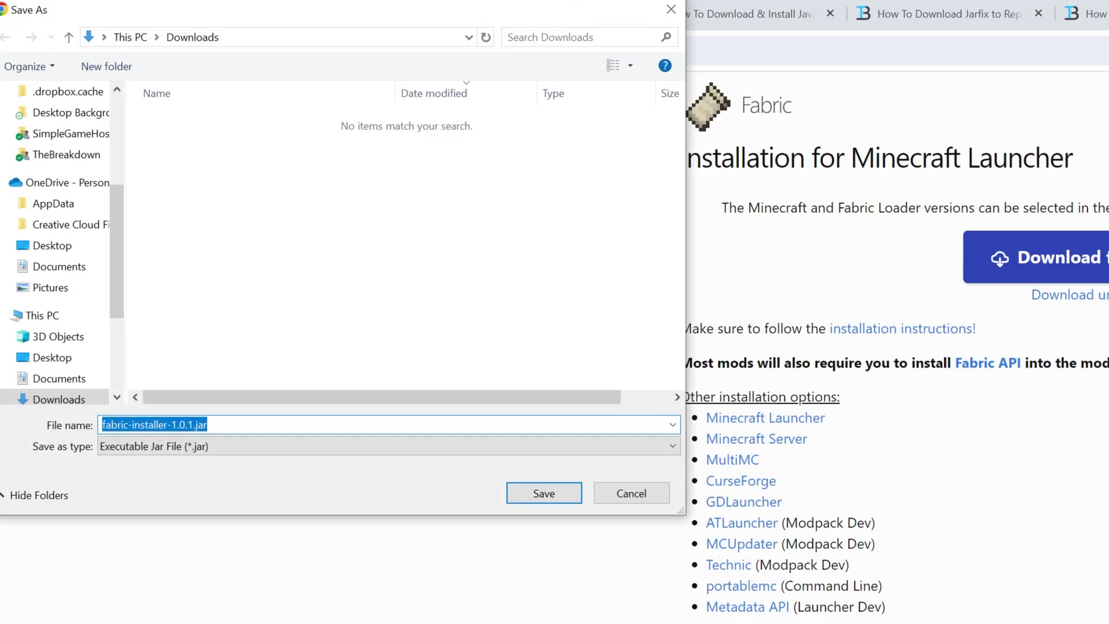
{"action": "left_click", "coordinate": [507, 497]}
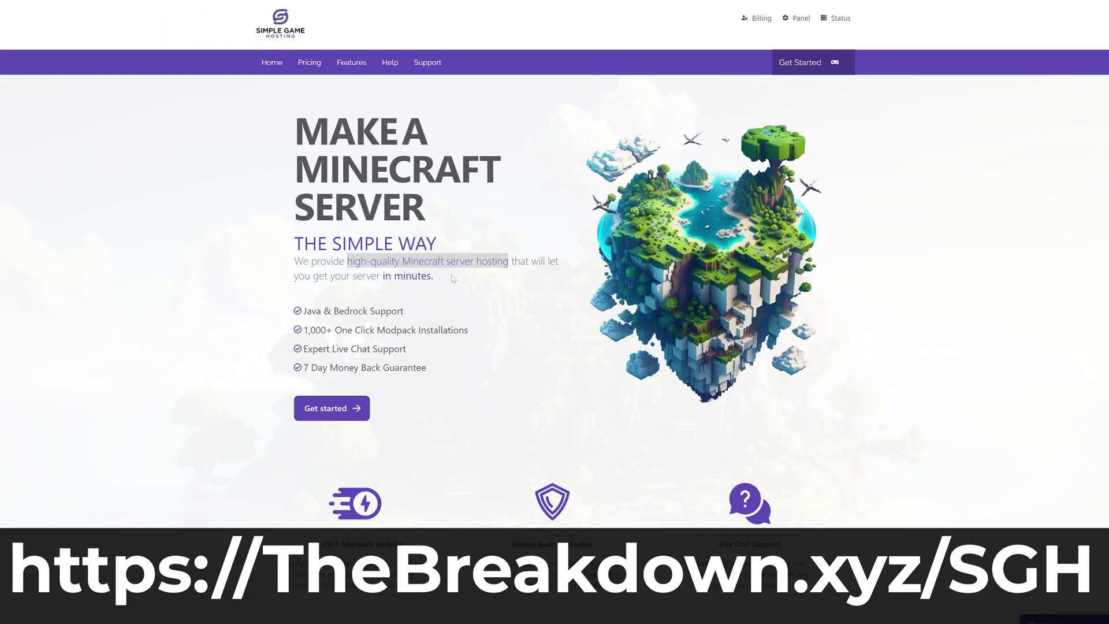
Look over the Simple Game Hosting features and search the CurseForge modpacks for Pixelmon
{"action": "scroll", "coordinate": [308, 312], "scroll_direction": "down", "scroll_amount": 4}
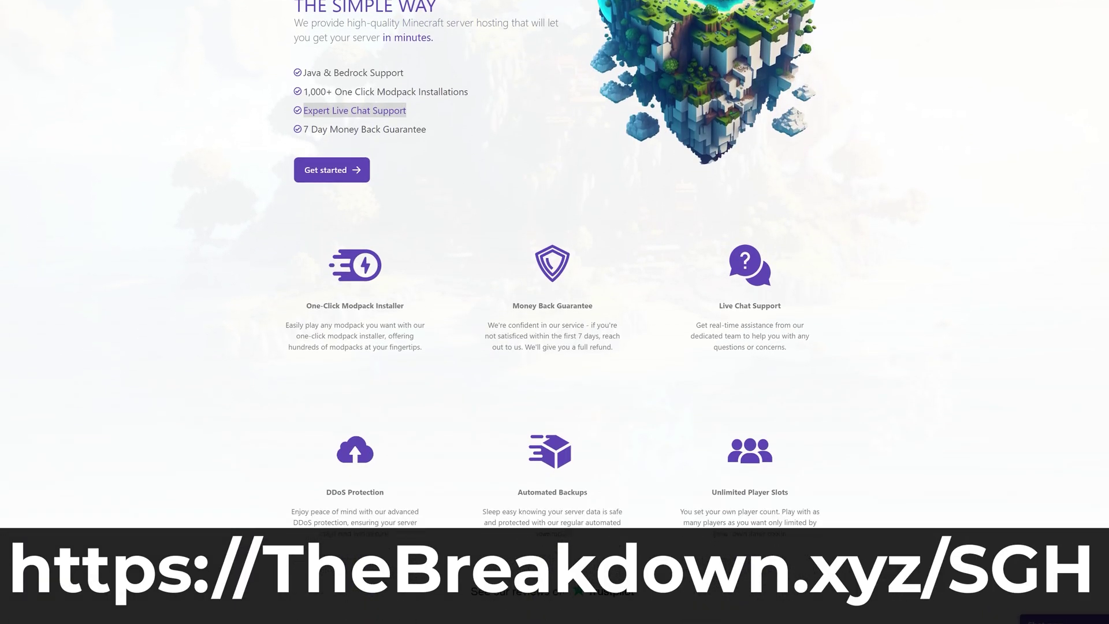
{"action": "left_click_drag", "start_coordinate": [306, 306], "coordinate": [407, 308]}
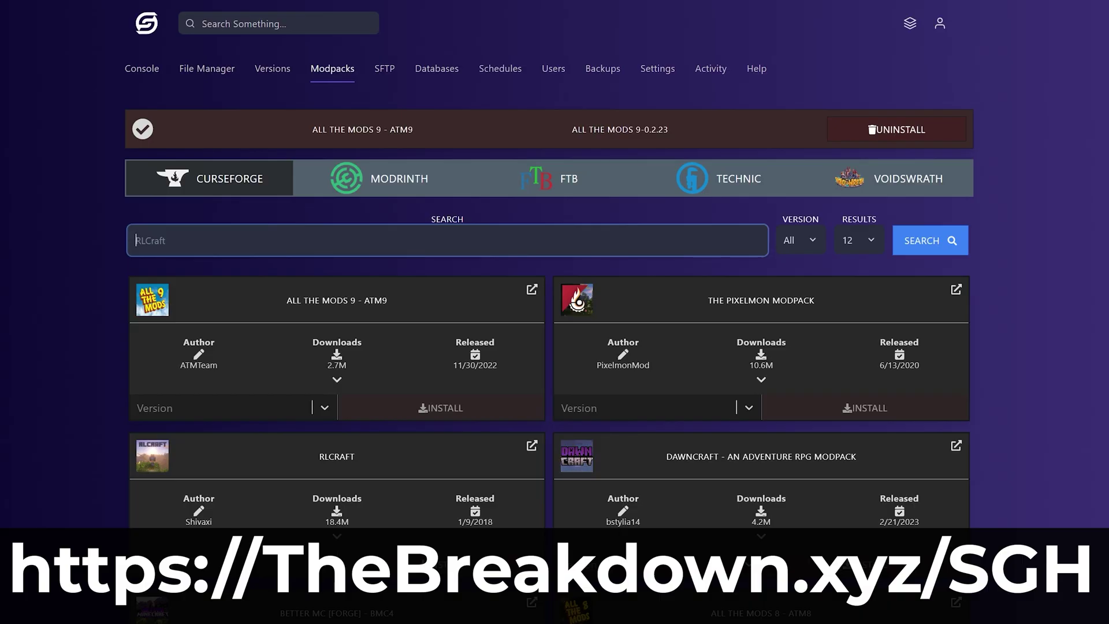
{"action": "type", "text": "Pixelmon"}
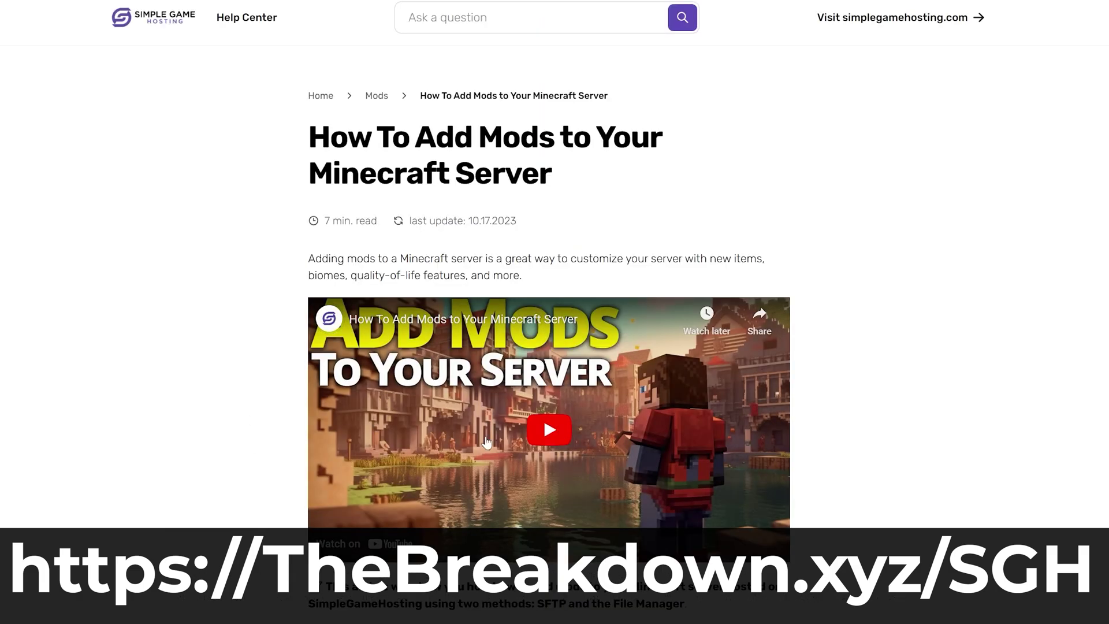
Look over the guide on adding mods, the Forge option in the version selector and the hosting feature overview
{"action": "scroll", "coordinate": [549, 289], "scroll_direction": "down", "scroll_amount": 15}
{"action": "scroll", "coordinate": [549, 289], "scroll_direction": "down", "scroll_amount": 15}
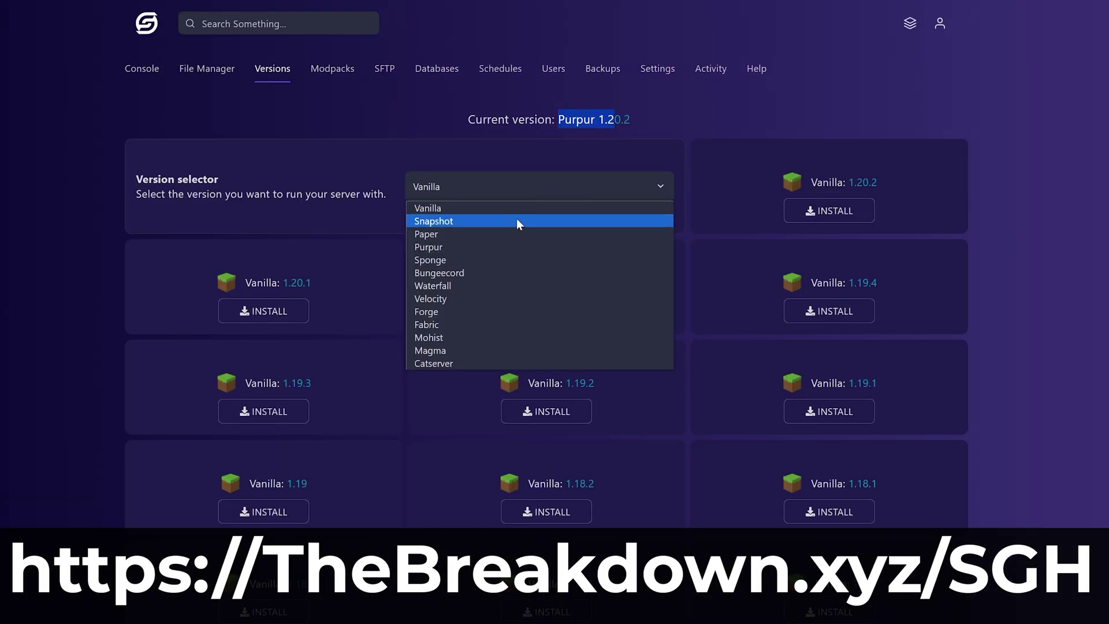
{"action": "left_click", "coordinate": [511, 311]}
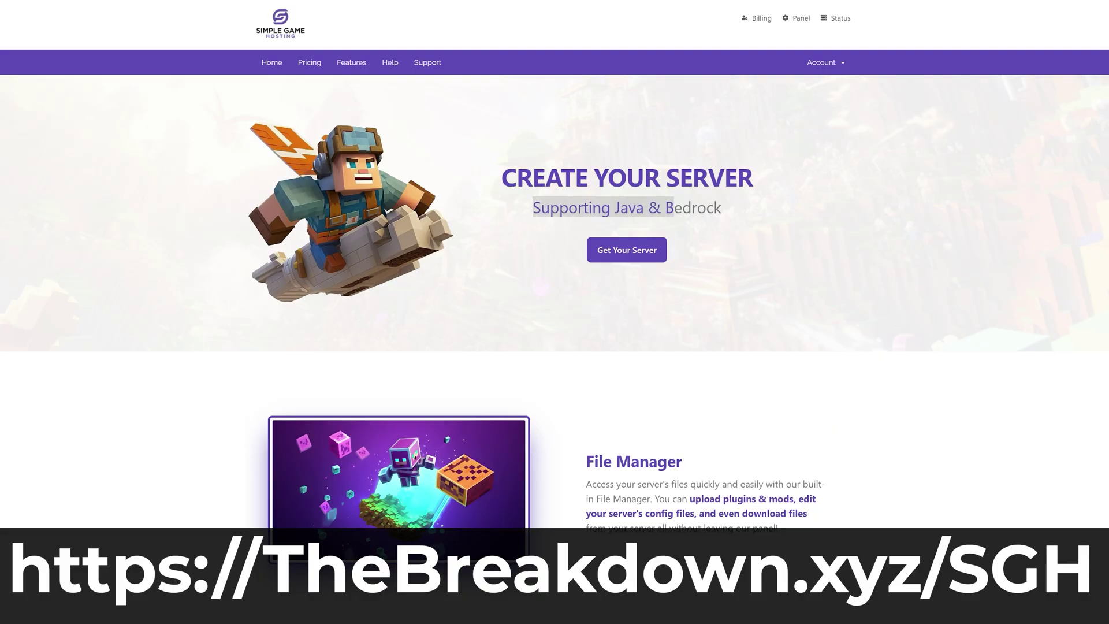
{"action": "left_click_drag", "start_coordinate": [673, 209], "coordinate": [722, 209]}
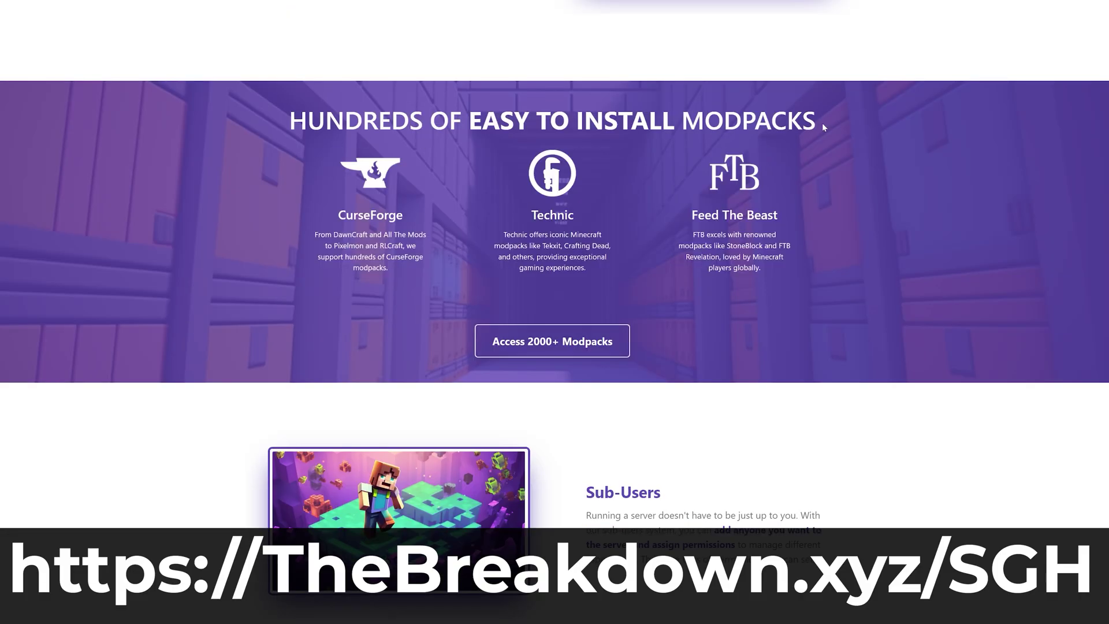
{"action": "left_click_drag", "start_coordinate": [816, 120], "coordinate": [297, 137]}
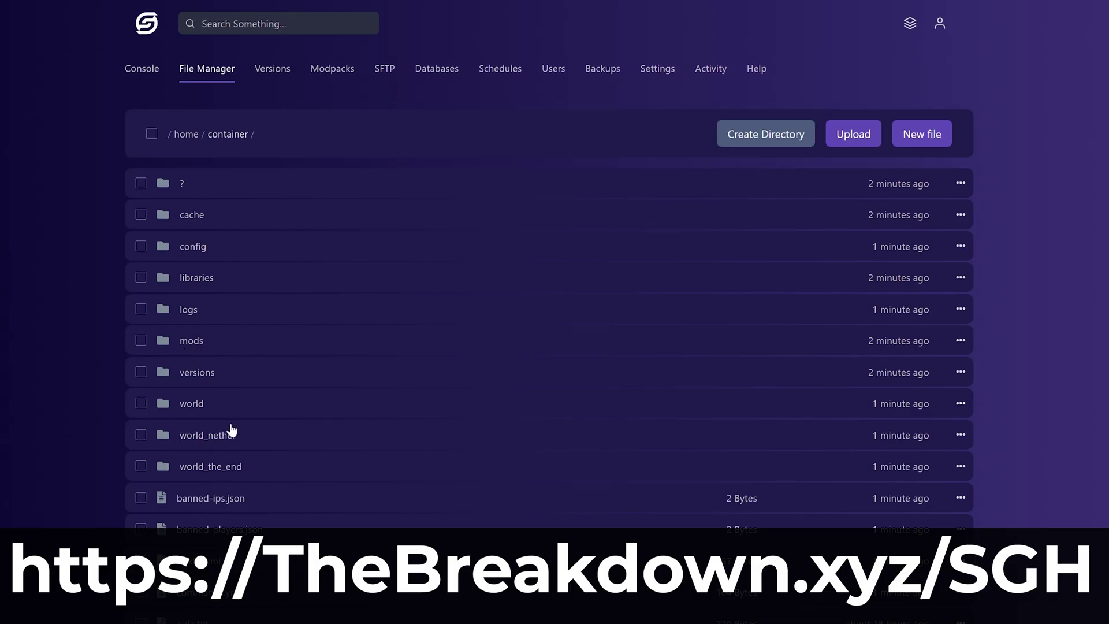
Set level-seed to ADDSEEDHERE in server.properties and read the guide on setting up modpacks
{"action": "scroll", "coordinate": [276, 376], "scroll_direction": "down", "scroll_amount": 3}
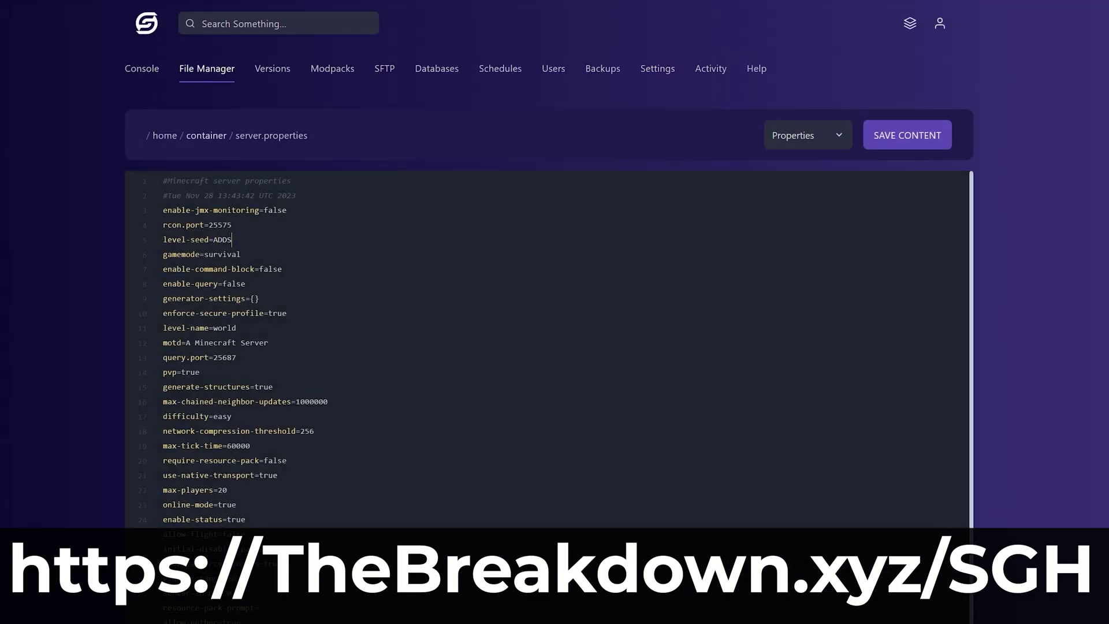
{"action": "type", "text": "EEDHERE"}
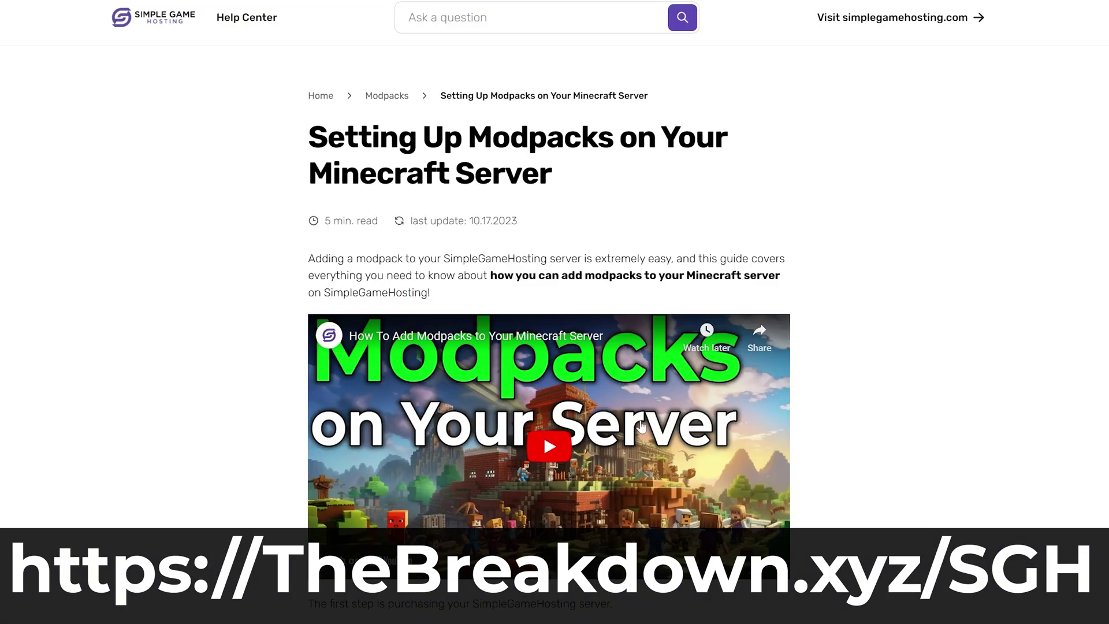
{"action": "scroll", "coordinate": [501, 419], "scroll_direction": "down", "scroll_amount": 15}
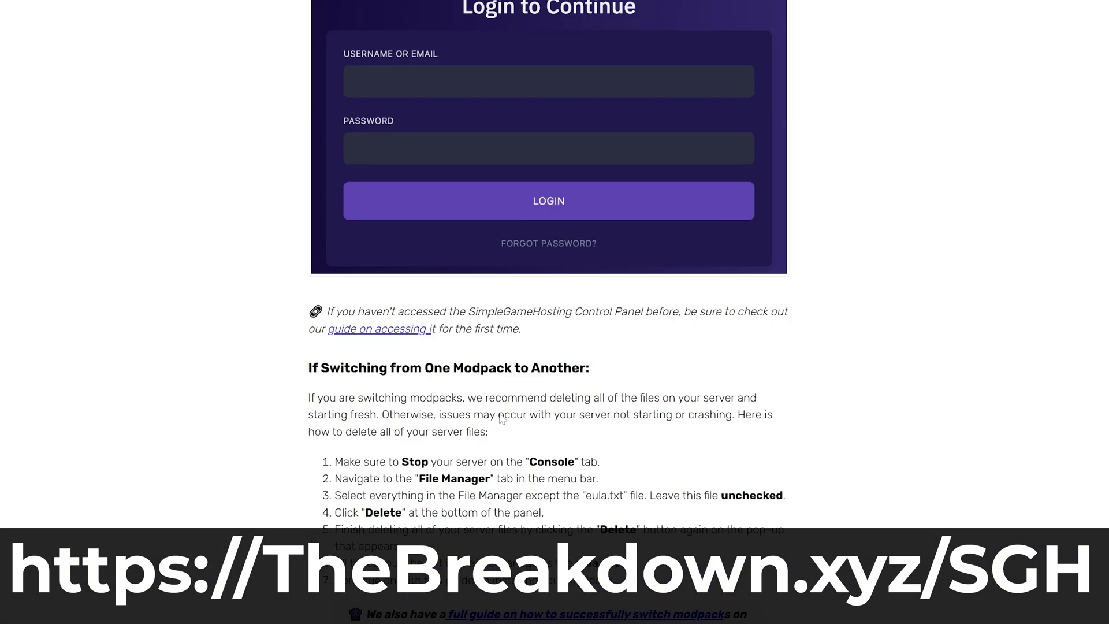
{"action": "scroll", "coordinate": [500, 417], "scroll_direction": "down", "scroll_amount": 20}
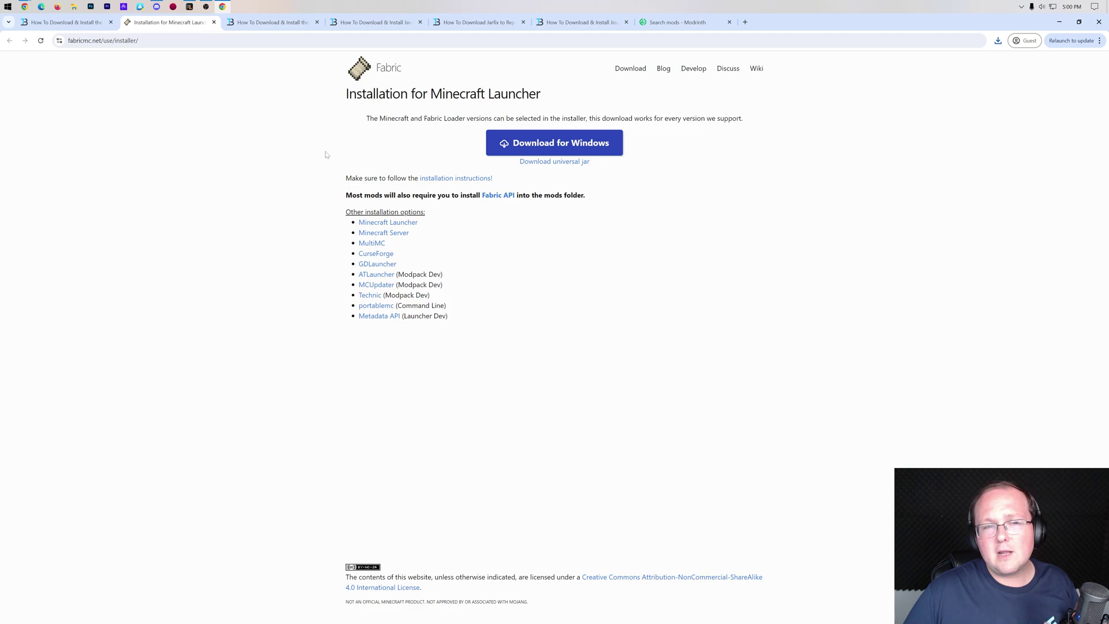
Switch to the FabricAPI article and follow its download link to the Fabric API project page
{"action": "left_click", "coordinate": [283, 23]}
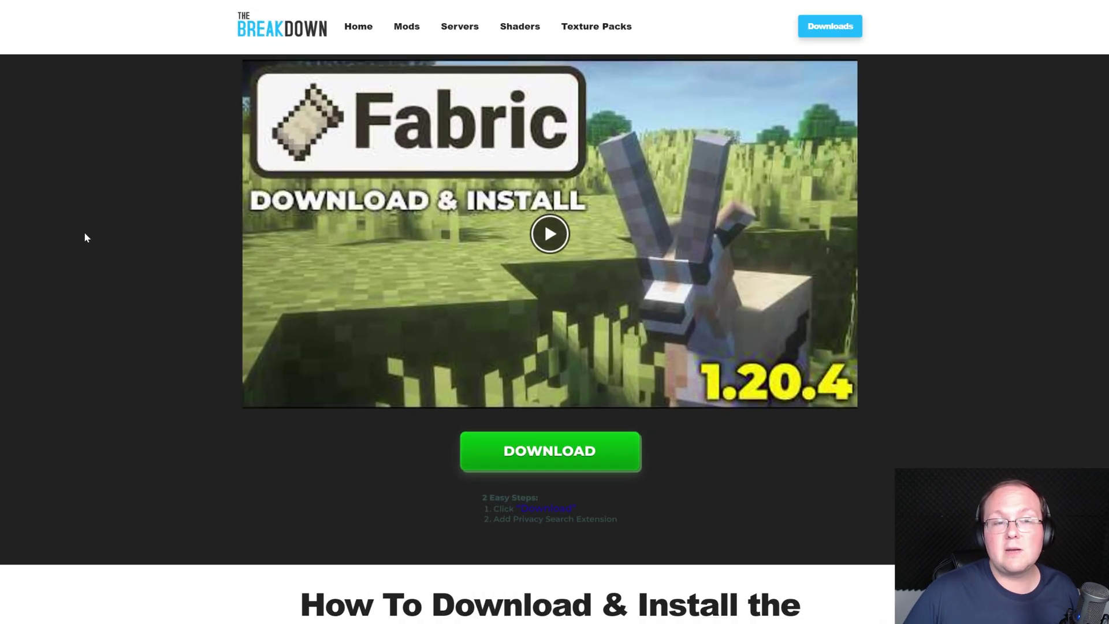
{"action": "scroll", "coordinate": [199, 211], "scroll_direction": "down", "scroll_amount": 10}
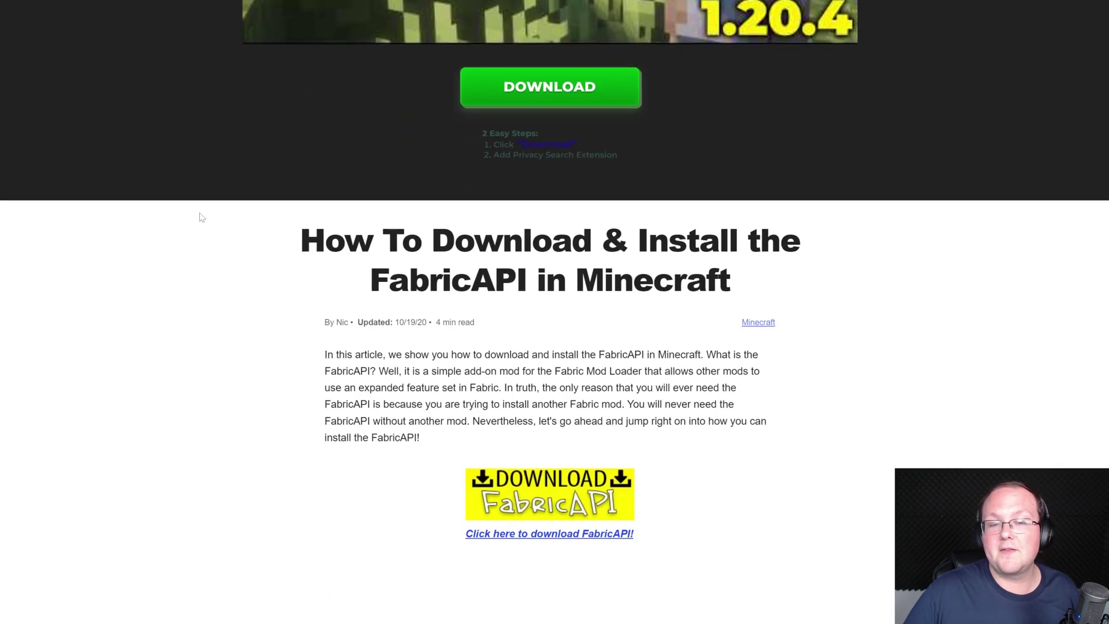
{"action": "left_click", "coordinate": [522, 258]}
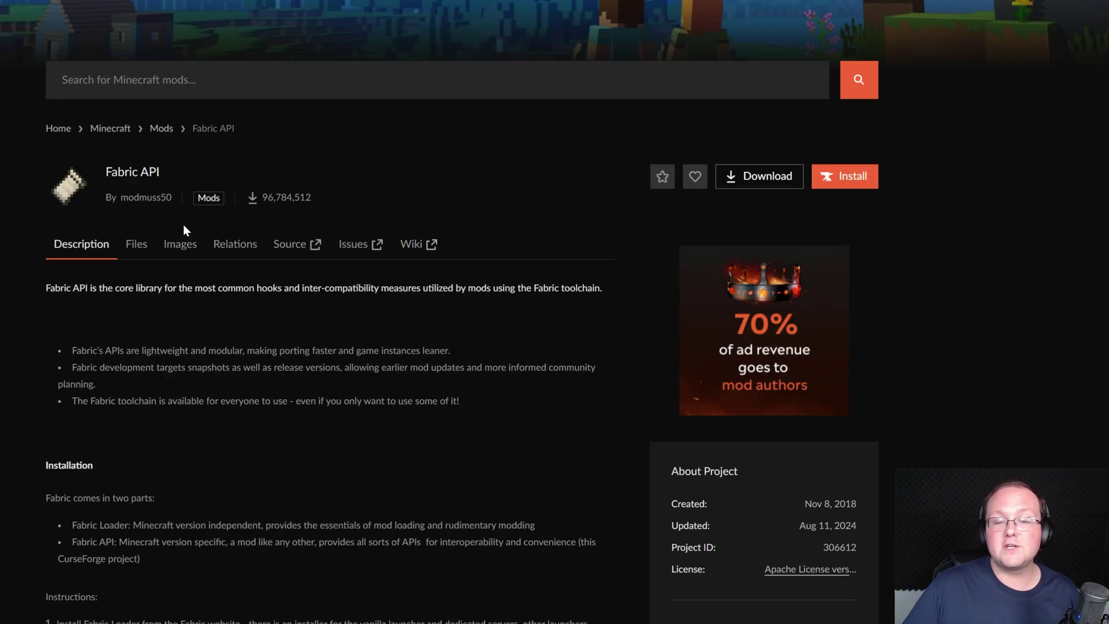
Show the Fabric API files and filter them by game version 1.21.1 and the Fabric mod loader
{"action": "left_click", "coordinate": [135, 252]}
{"action": "scroll", "coordinate": [135, 253], "scroll_direction": "down", "scroll_amount": 2}
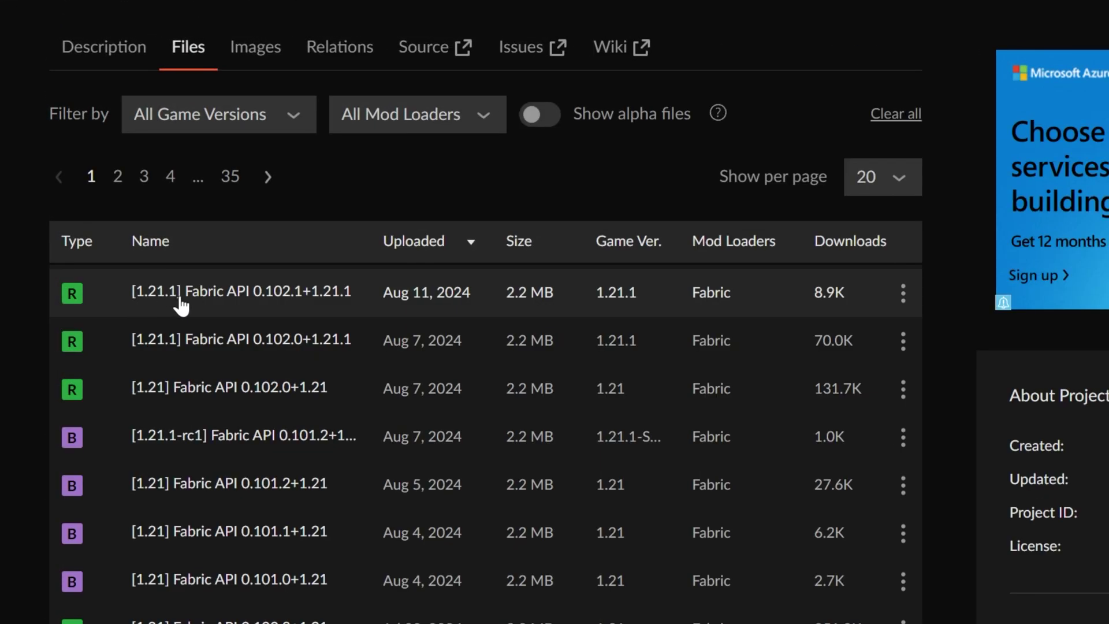
{"action": "left_click", "coordinate": [242, 109]}
{"action": "left_click", "coordinate": [239, 186]}
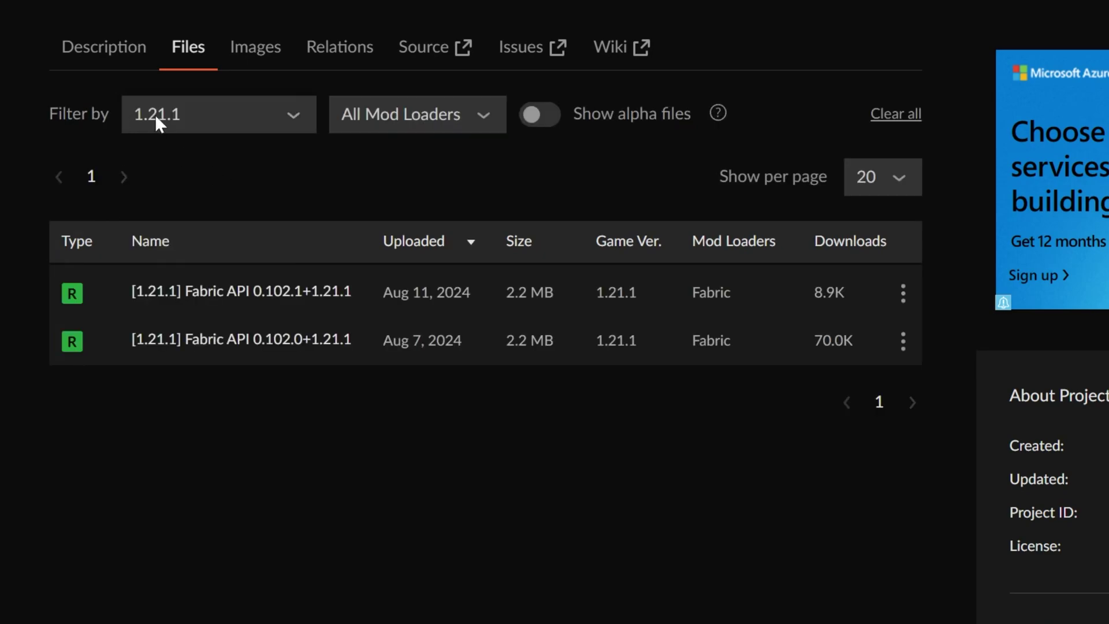
{"action": "left_click", "coordinate": [416, 119]}
{"action": "left_click", "coordinate": [414, 188]}
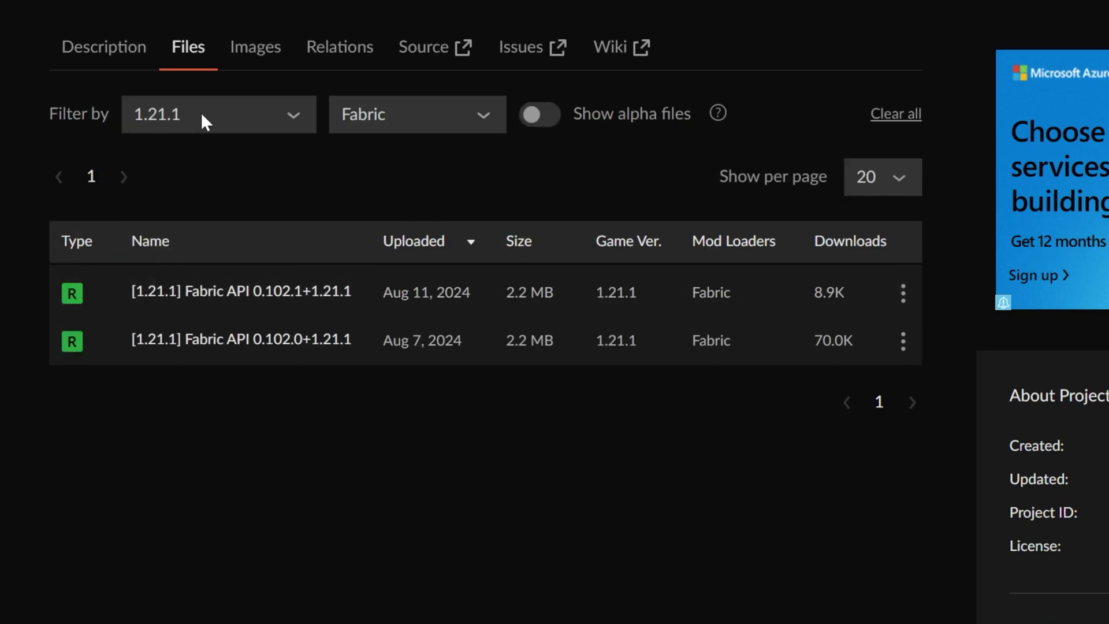
Download the Fabric API 0.102.1+1.21.1 file and save it to the Downloads folder
{"action": "left_click", "coordinate": [903, 293]}
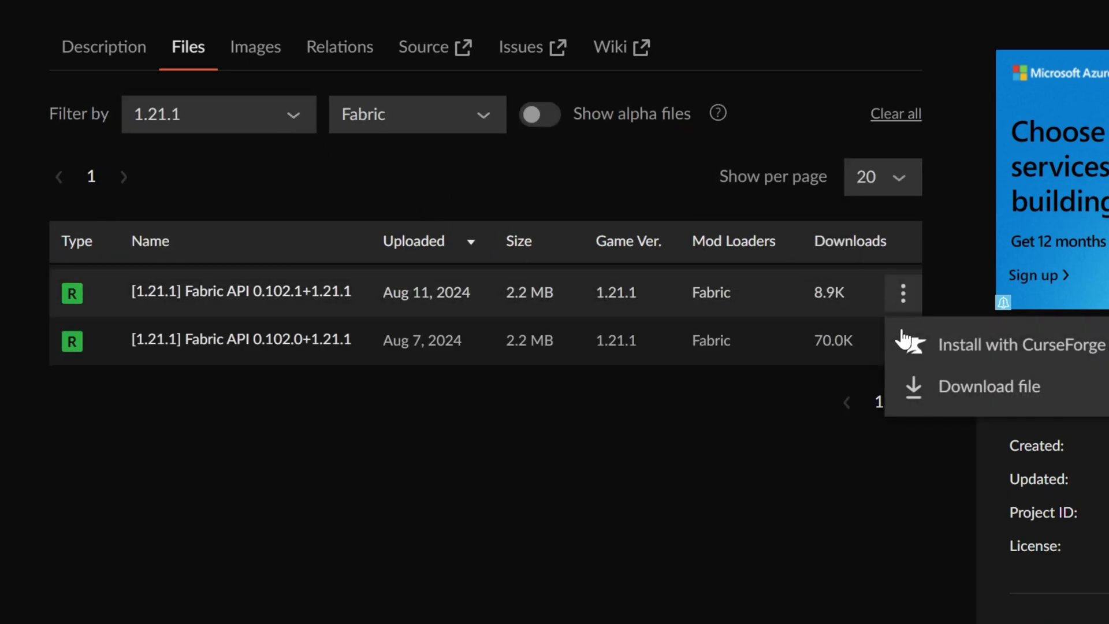
{"action": "left_click", "coordinate": [943, 407]}
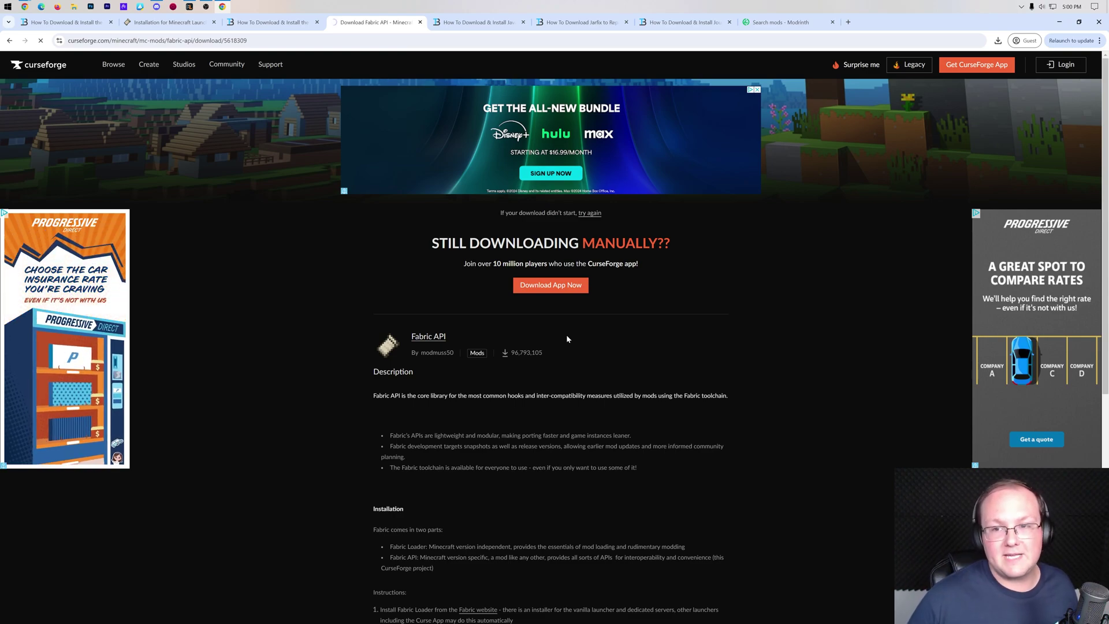
{"action": "left_click", "coordinate": [279, 260]}
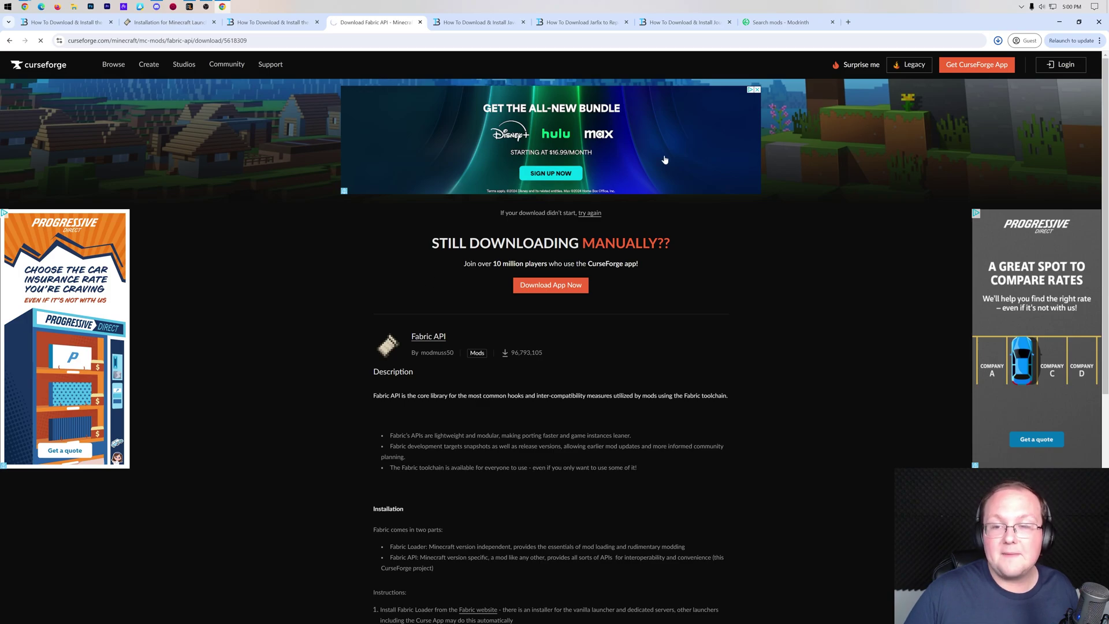
Switch to the JourneyMap article and follow its download link to the JourneyMap project page
{"action": "left_click", "coordinate": [681, 21]}
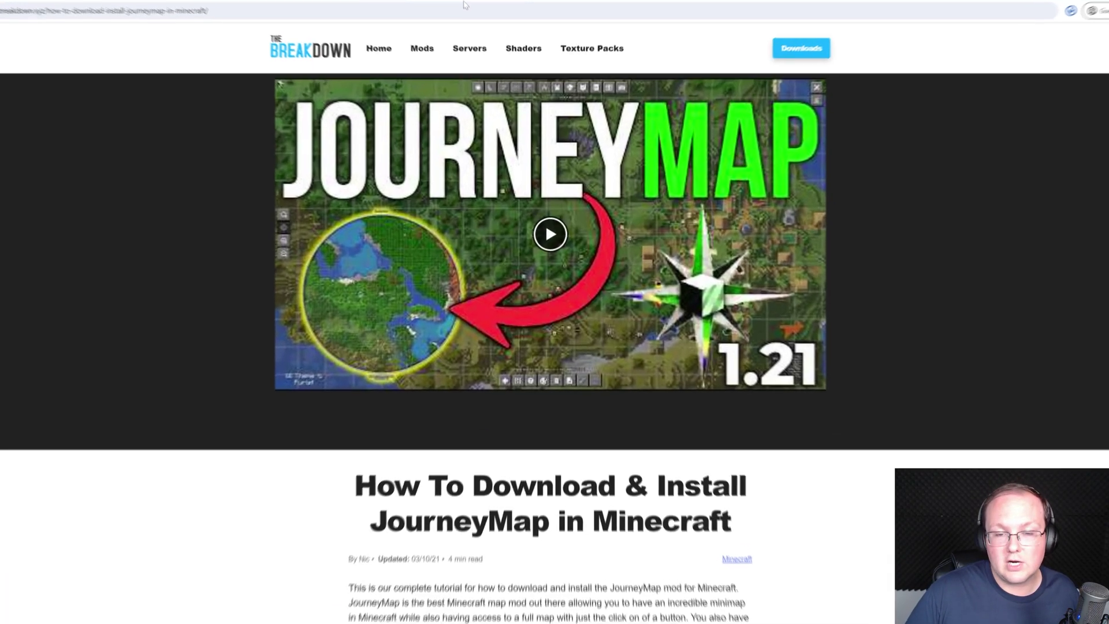
{"action": "scroll", "coordinate": [927, 361], "scroll_direction": "down", "scroll_amount": 2}
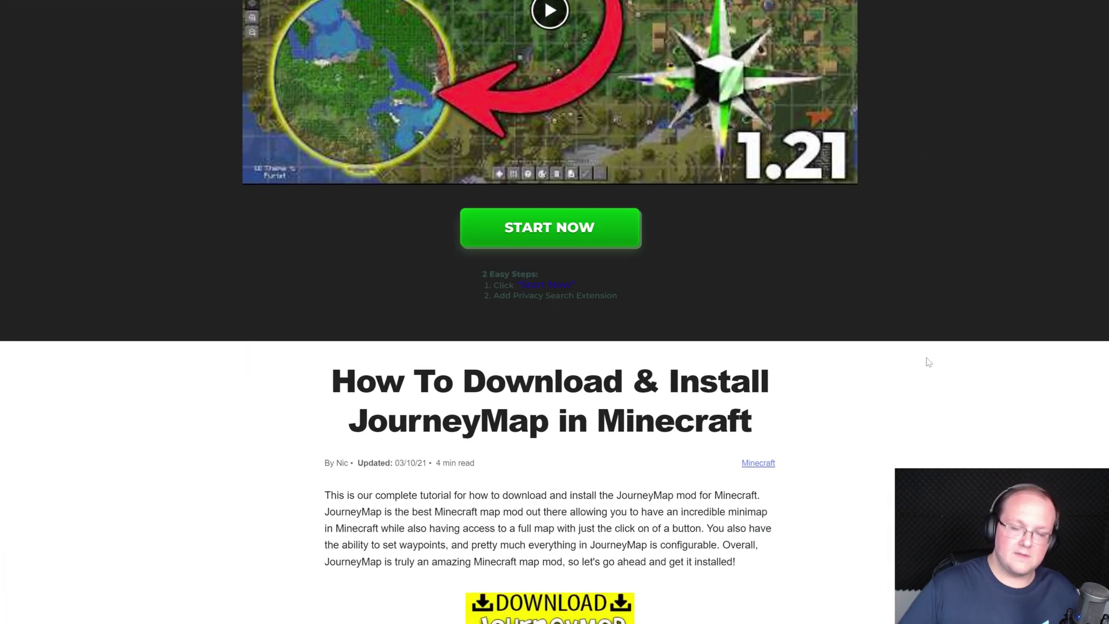
{"action": "scroll", "coordinate": [909, 371], "scroll_direction": "down", "scroll_amount": 1}
{"action": "scroll", "coordinate": [911, 370], "scroll_direction": "down", "scroll_amount": 4}
{"action": "left_click", "coordinate": [569, 341]}
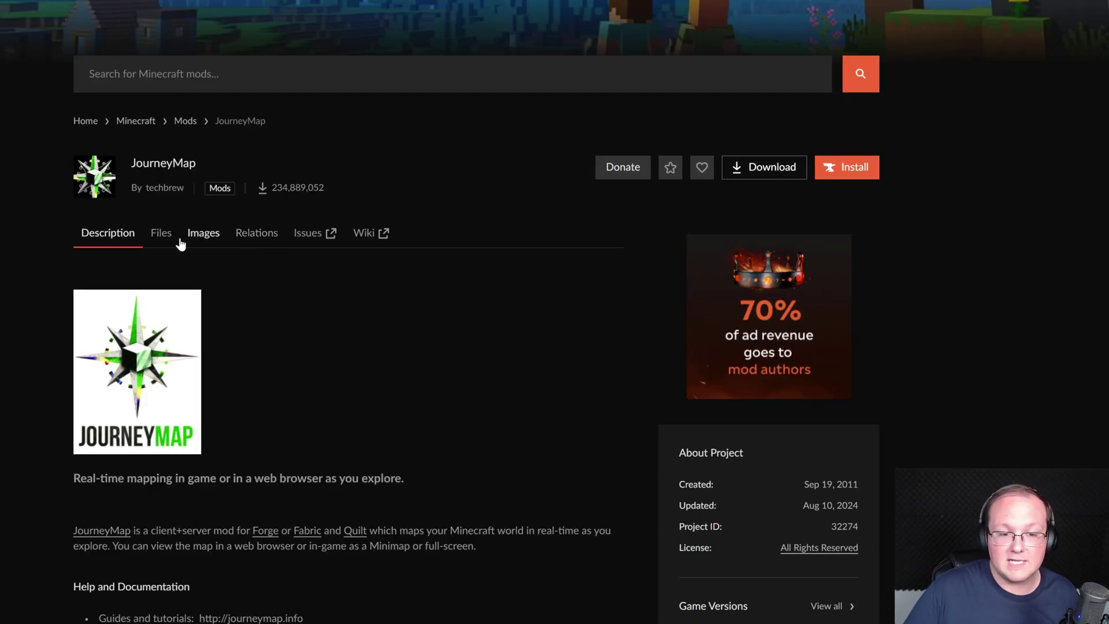
Show the JourneyMap files and filter them by the Fabric mod loader and game version 1.21.1
{"action": "left_click", "coordinate": [162, 233]}
{"action": "scroll", "coordinate": [171, 243], "scroll_direction": "down", "scroll_amount": 3}
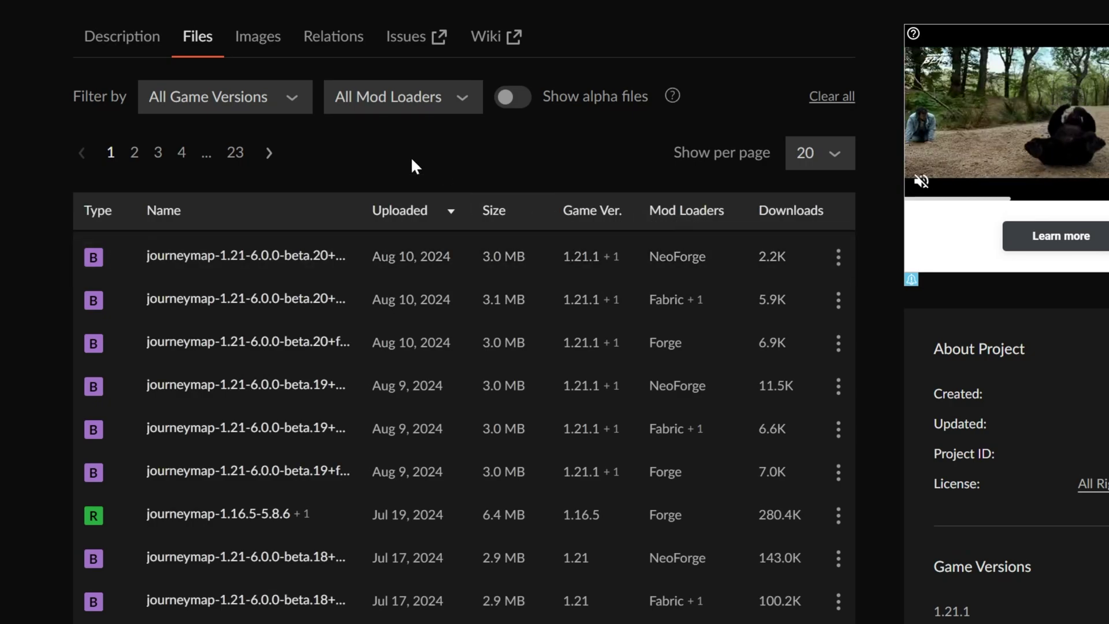
{"action": "left_click", "coordinate": [391, 96]}
{"action": "left_click", "coordinate": [377, 189]}
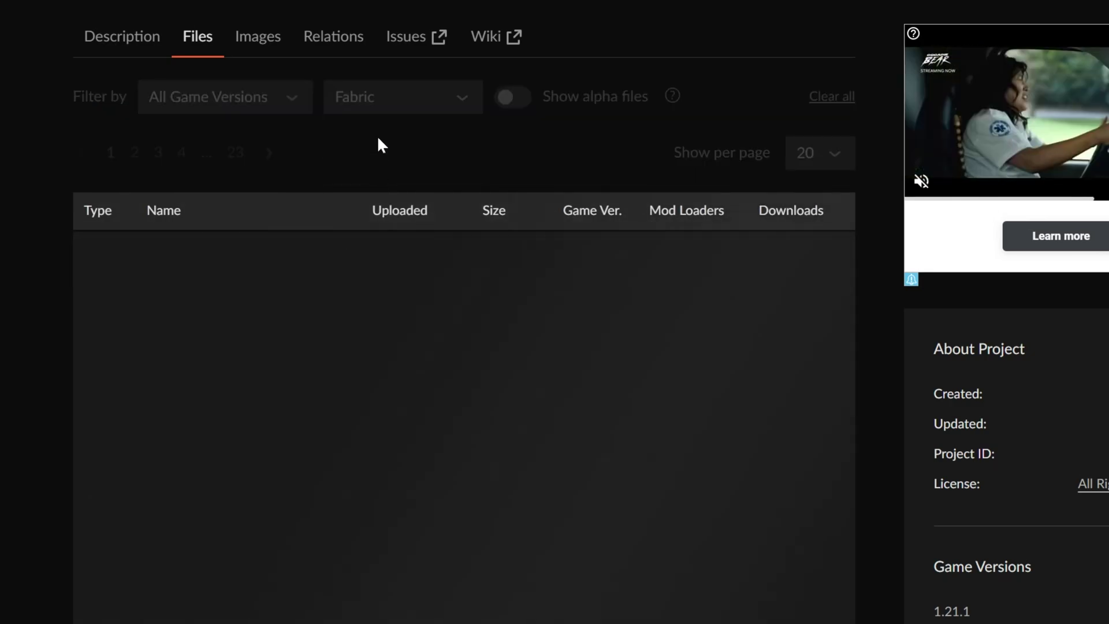
{"action": "left_click", "coordinate": [231, 119]}
{"action": "left_click", "coordinate": [225, 158]}
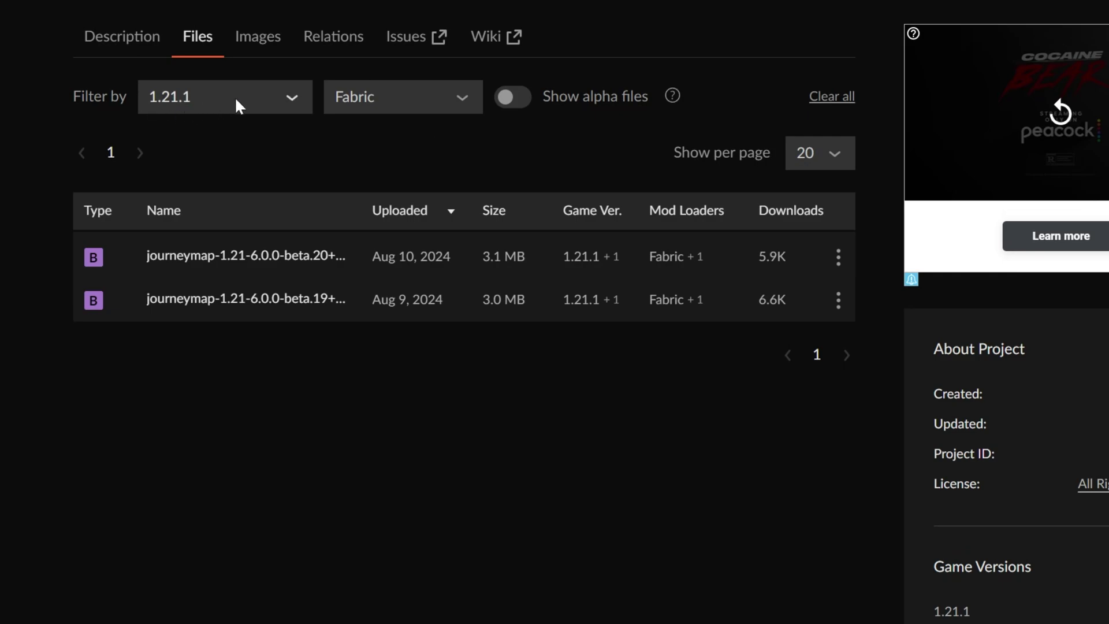
Download the Fabric beta.20 build of JourneyMap and save journeymap-fabric-1.21-6.0.0-beta.20.jar to Downloads
{"action": "left_click", "coordinate": [838, 257]}
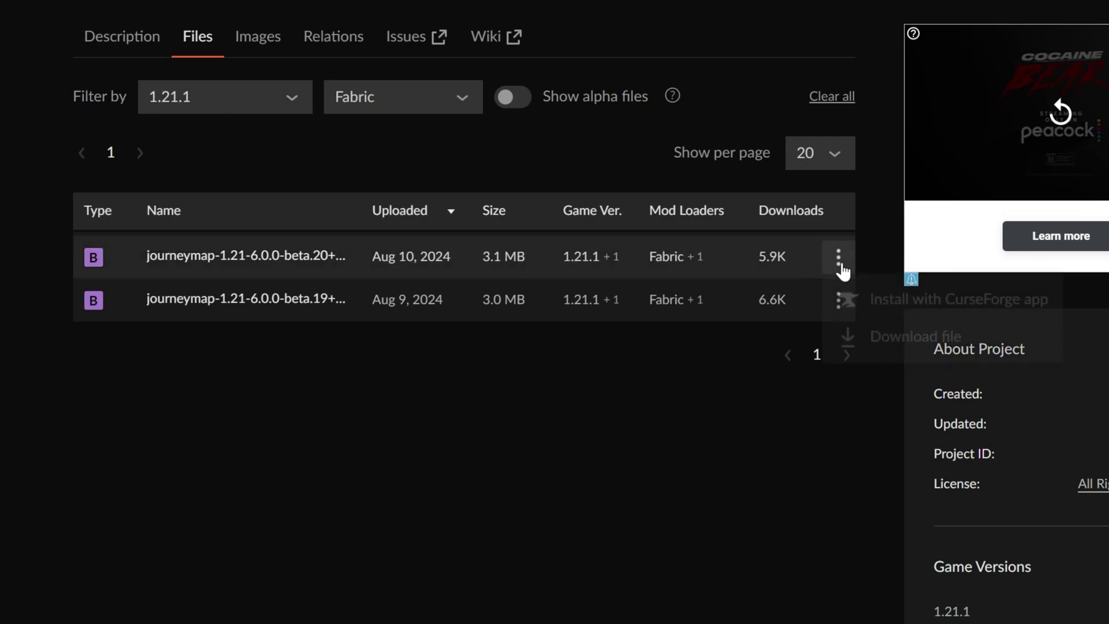
{"action": "left_click", "coordinate": [880, 363]}
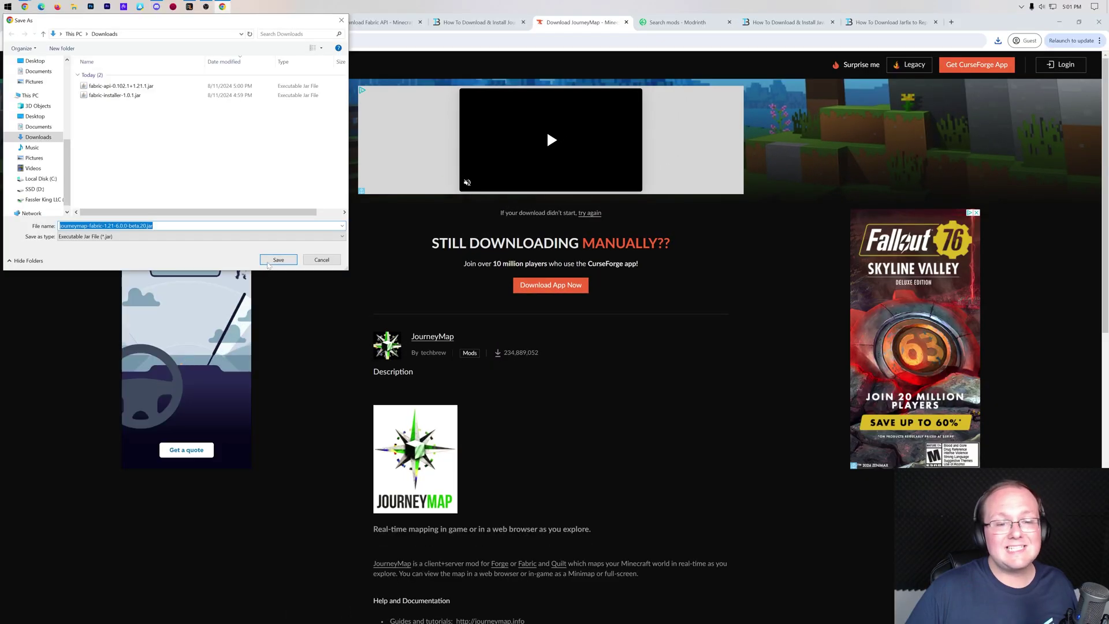
{"action": "left_click", "coordinate": [319, 259]}
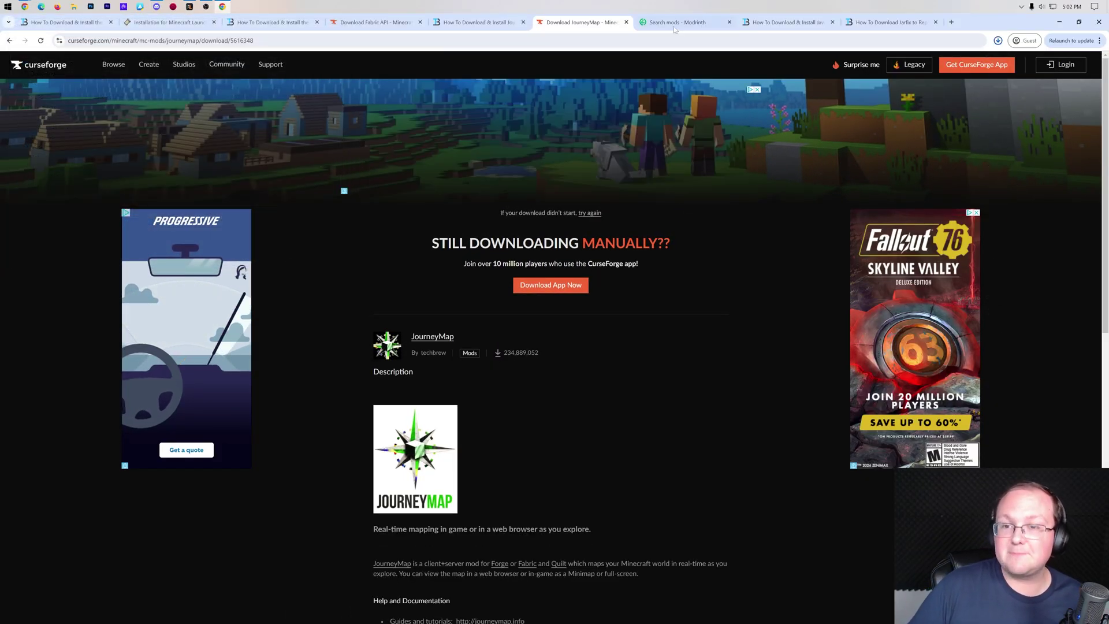
Browse the mod listings on Modrinth and CurseForge for other Fabric mods
{"action": "key", "text": "ctrl+Tab"}
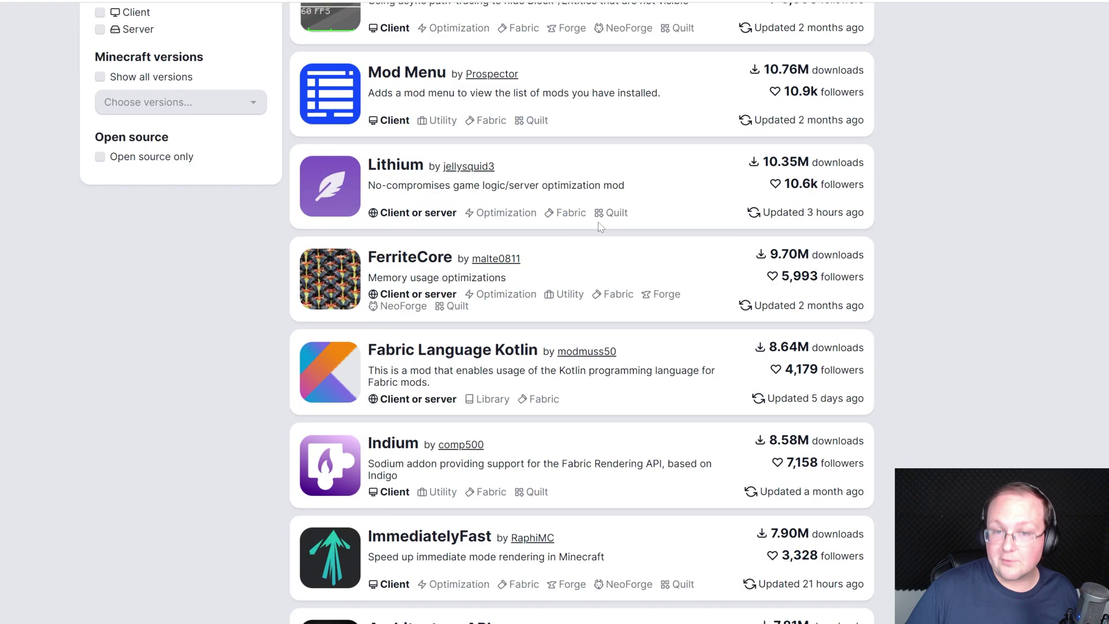
{"action": "scroll", "coordinate": [601, 227], "scroll_direction": "up", "scroll_amount": 5}
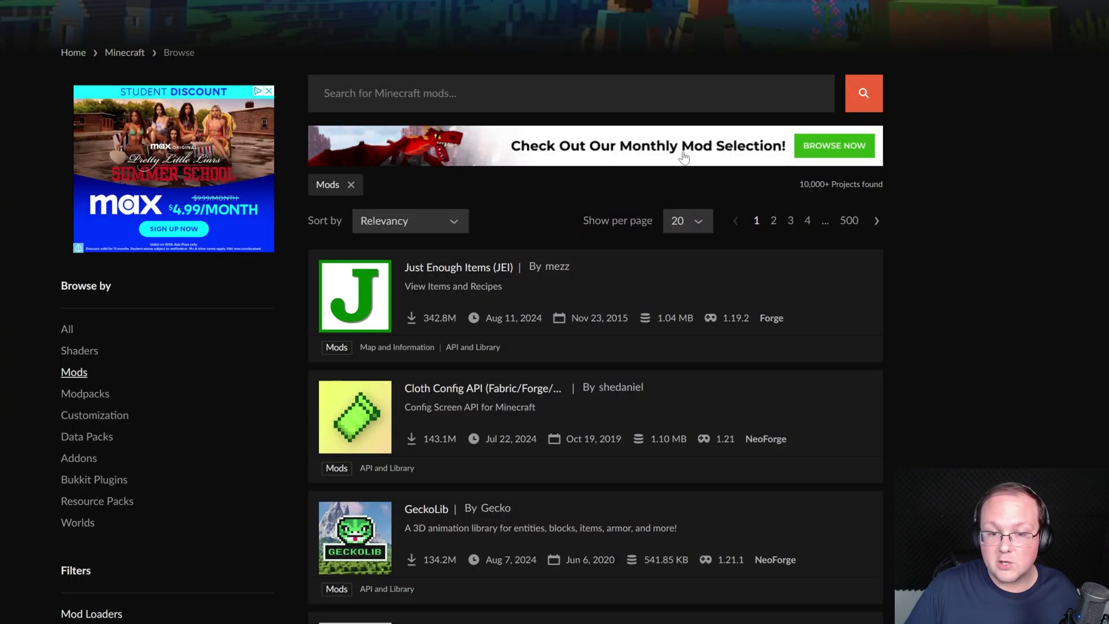
Filter the CurseForge mod listing by the Fabric mod loader and game version 1.21.1
{"action": "scroll", "coordinate": [684, 157], "scroll_direction": "down", "scroll_amount": 8}
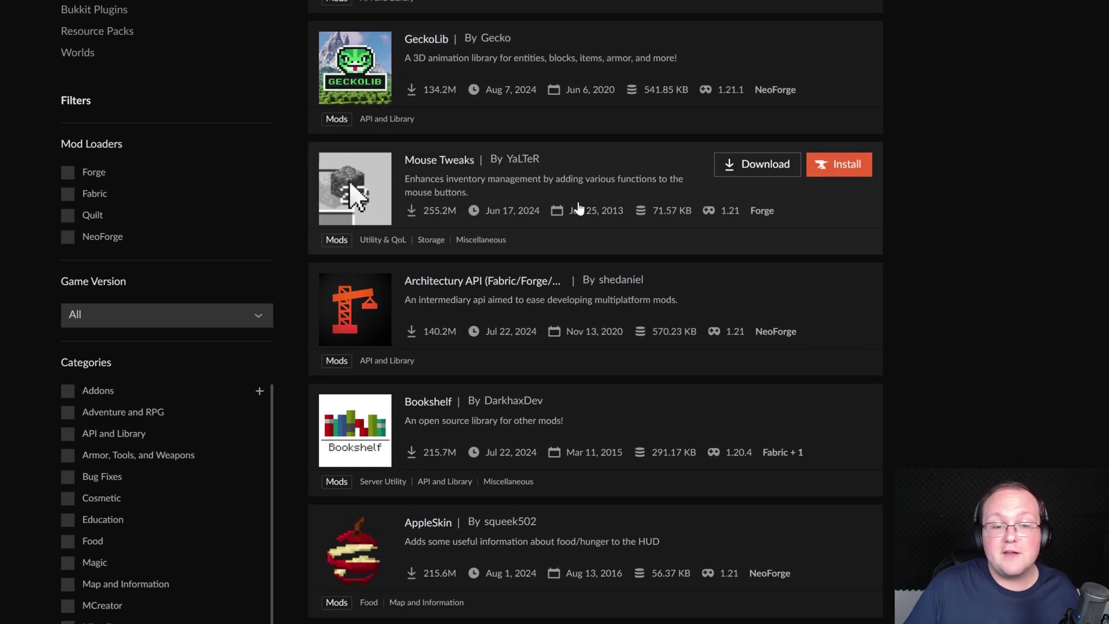
{"action": "left_click", "coordinate": [95, 195]}
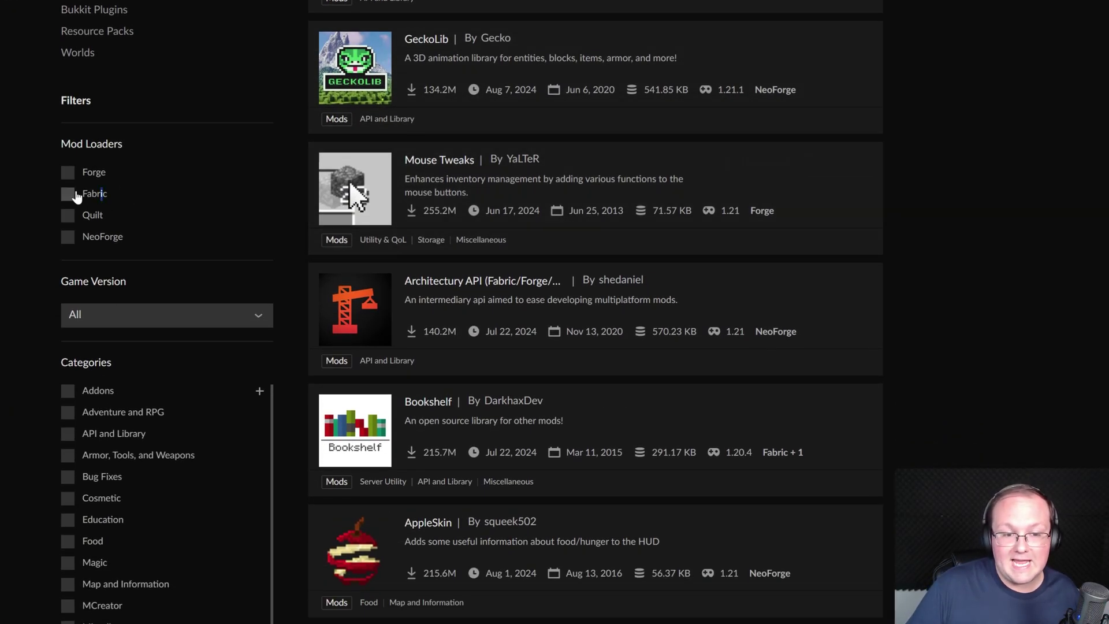
{"action": "left_click", "coordinate": [144, 314]}
{"action": "left_click", "coordinate": [115, 363]}
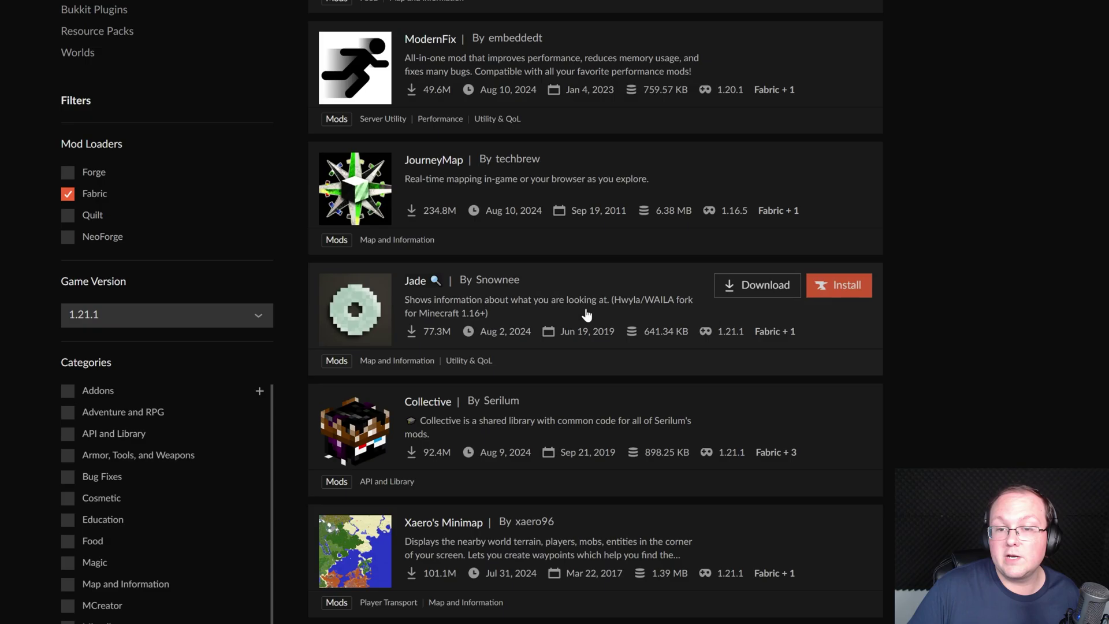
{"action": "scroll", "coordinate": [583, 318], "scroll_direction": "up", "scroll_amount": 5}
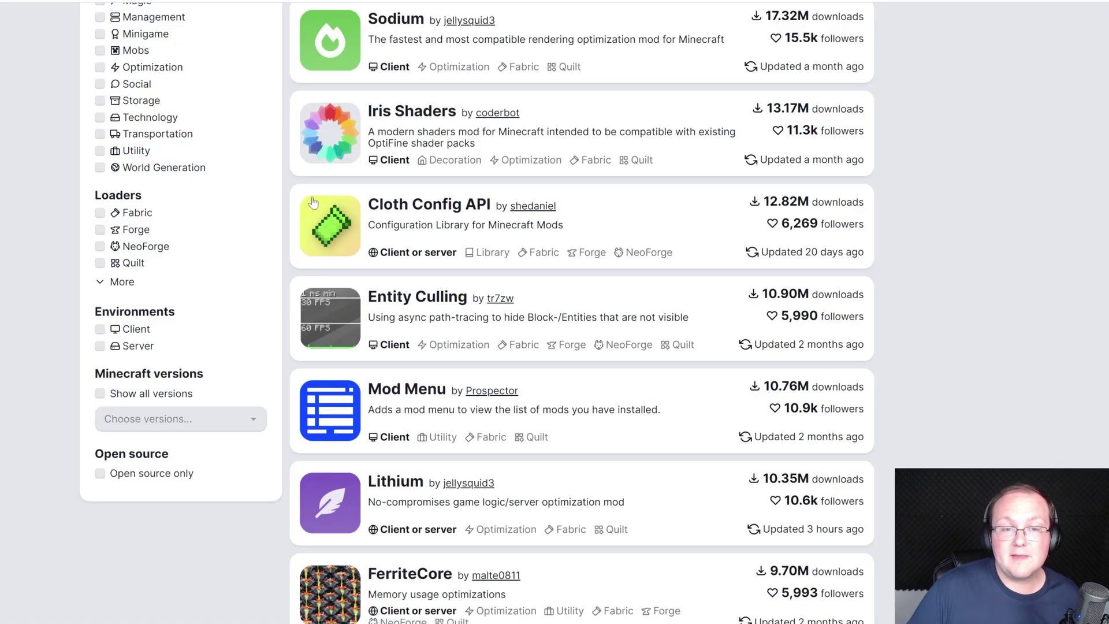
Filter the Modrinth mod listing by the Fabric loader and Minecraft version 1.21.1
{"action": "scroll", "coordinate": [218, 287], "scroll_direction": "up", "scroll_amount": 3}
{"action": "left_click", "coordinate": [141, 342]}
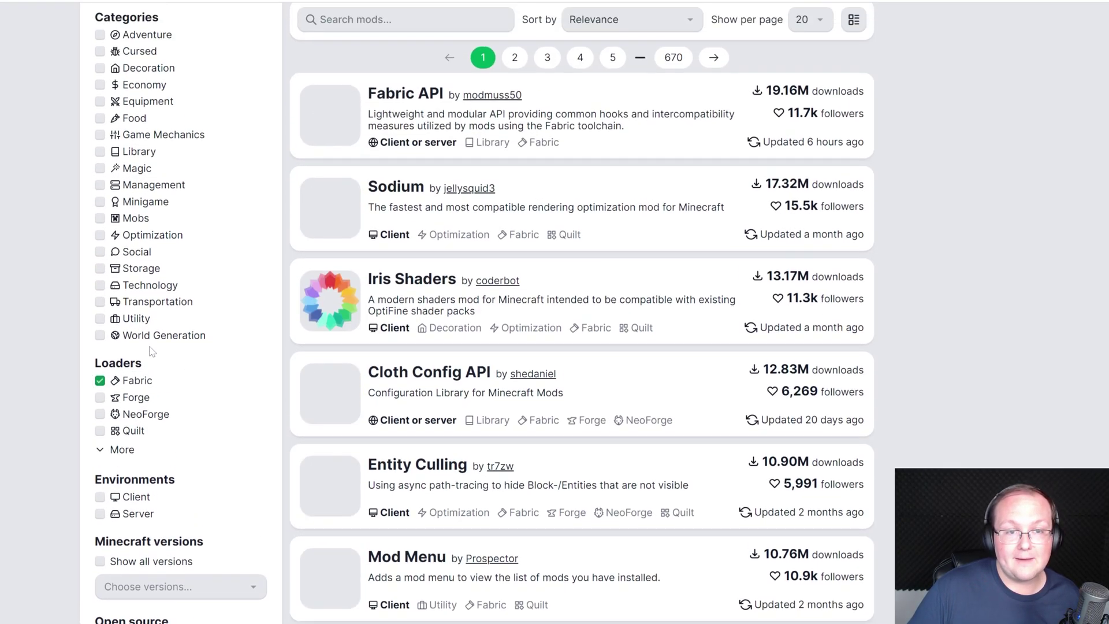
{"action": "scroll", "coordinate": [133, 473], "scroll_direction": "down", "scroll_amount": 5}
{"action": "left_click", "coordinate": [143, 428]}
{"action": "left_click", "coordinate": [140, 449]}
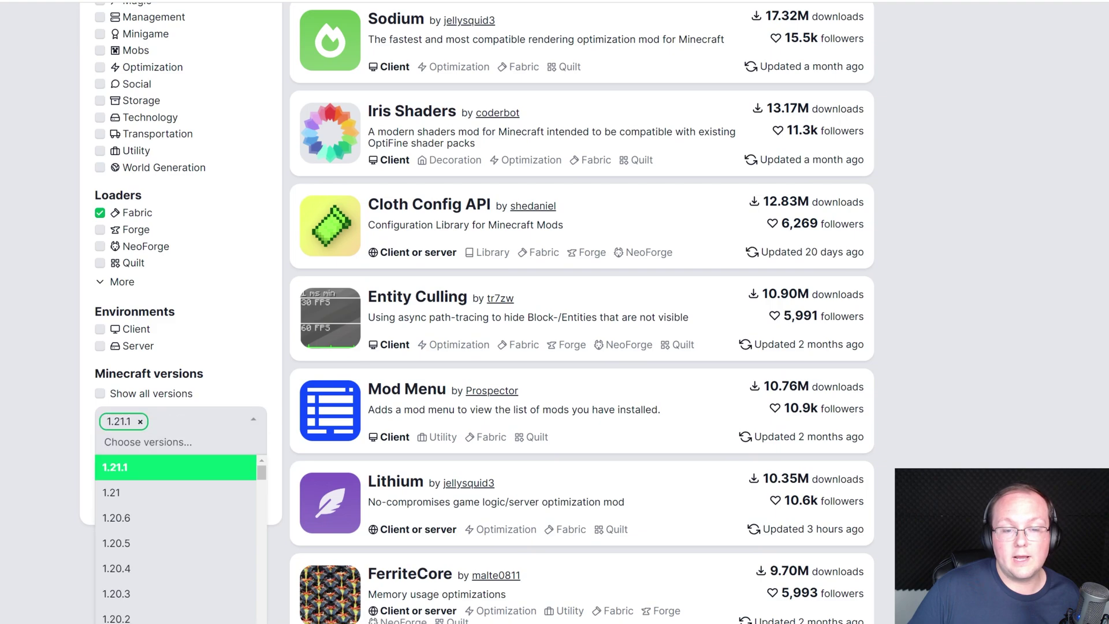
{"action": "scroll", "coordinate": [33, 420], "scroll_direction": "up", "scroll_amount": 2}
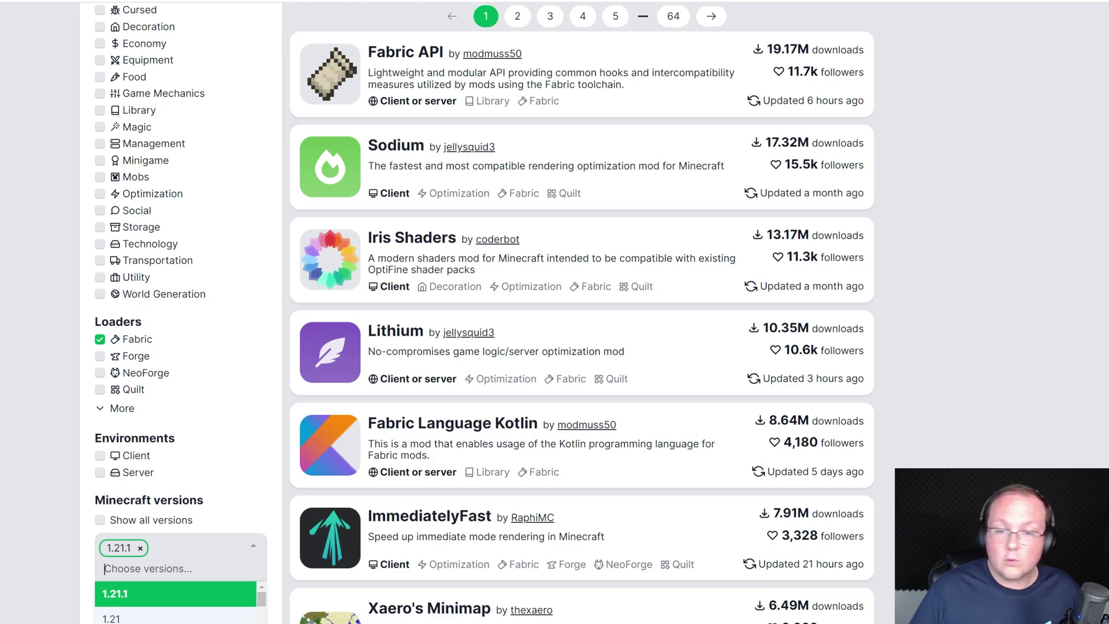
Examine the details of the Iris 1.7.3 for Minecraft 1.21 release of Iris Shaders, and return to the filtered mod listing
{"action": "left_click", "coordinate": [363, 258]}
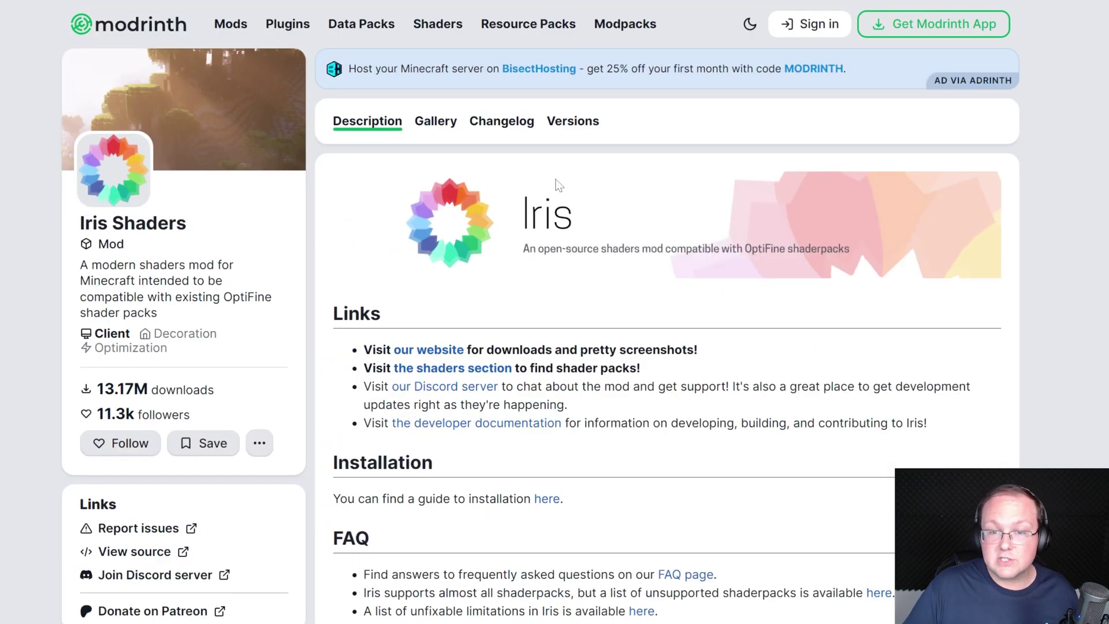
{"action": "left_click", "coordinate": [562, 132]}
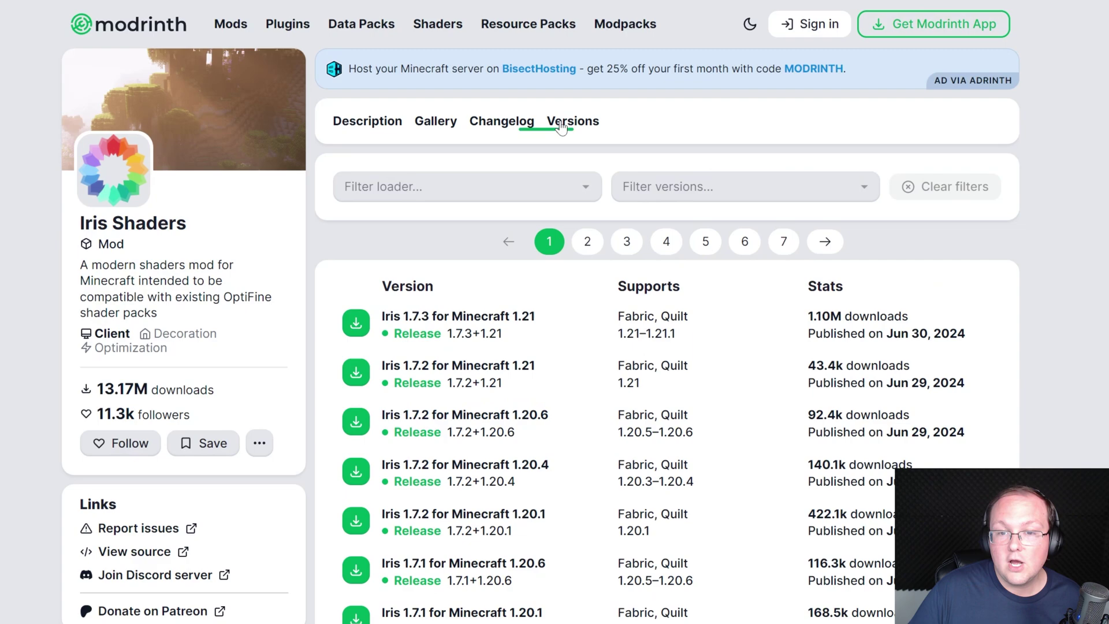
{"action": "left_click", "coordinate": [494, 316]}
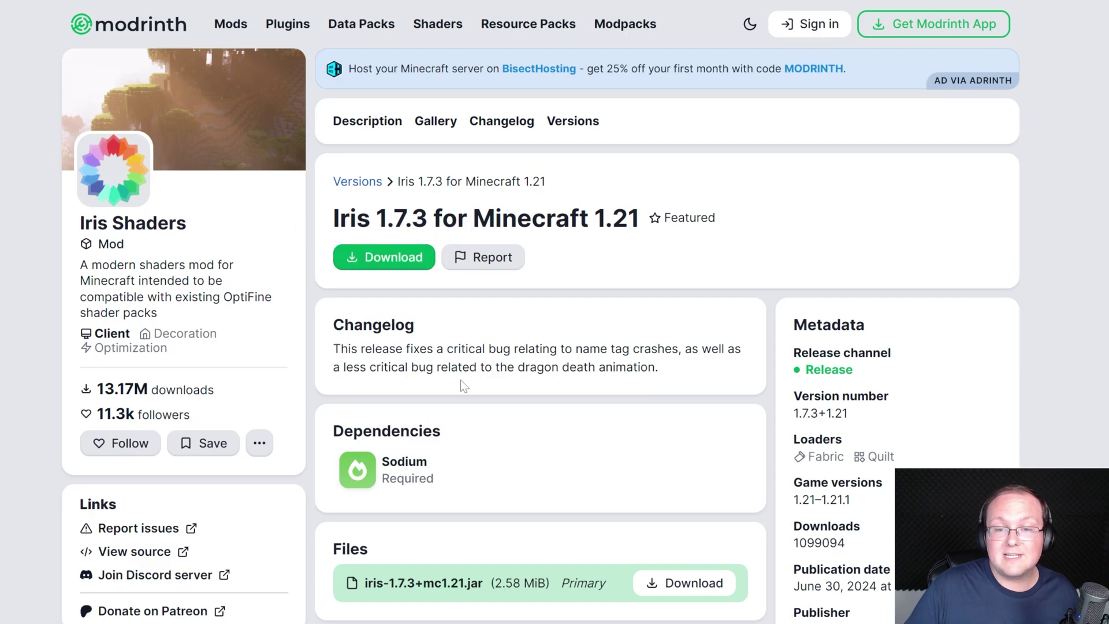
{"action": "key", "text": "alt+Left"}
{"action": "key", "text": "alt+Left"}
{"action": "key", "text": "alt+Left"}
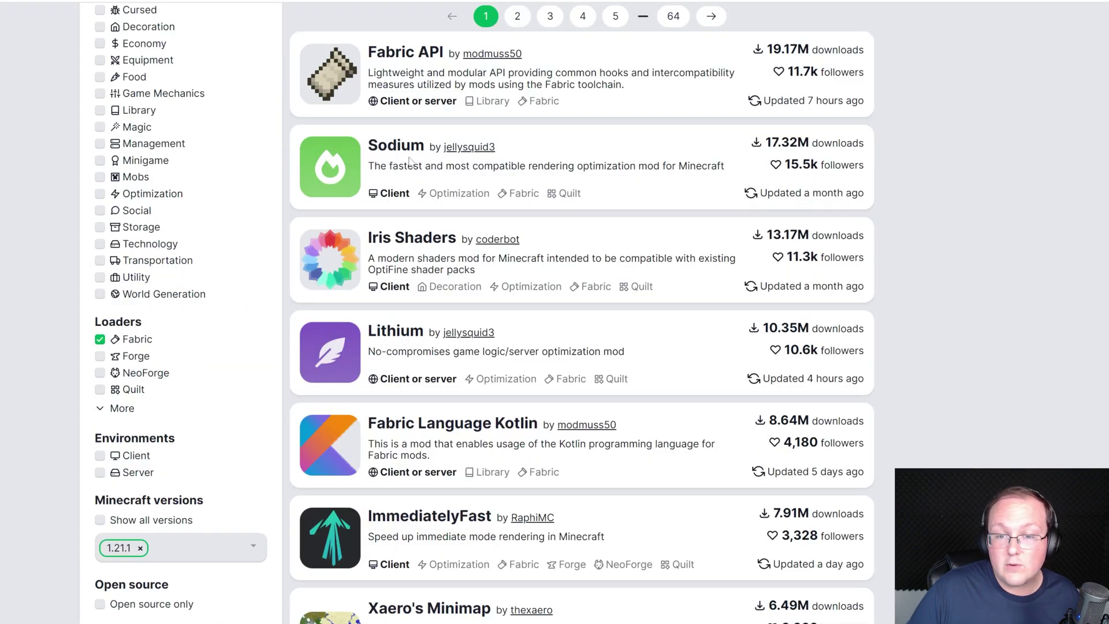
{"action": "scroll", "coordinate": [412, 173], "scroll_direction": "down", "scroll_amount": 1}
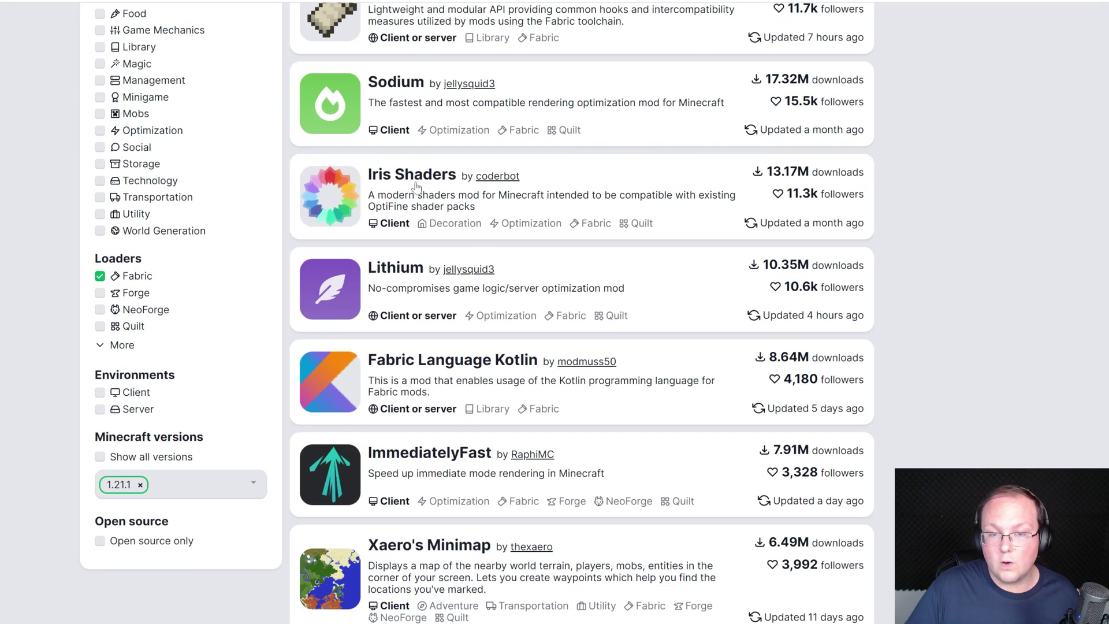
{"action": "scroll", "coordinate": [416, 186], "scroll_direction": "up", "scroll_amount": 1}
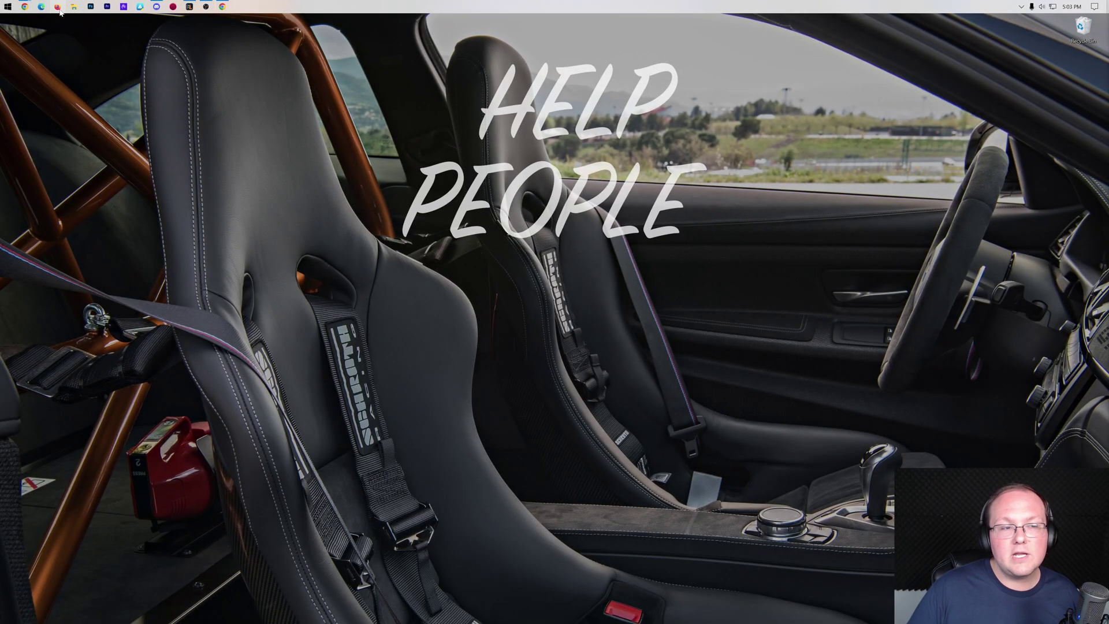
Launch the Fabric installer jar from the desktop, choosing which program to open it with
{"action": "left_click", "coordinate": [74, 7]}
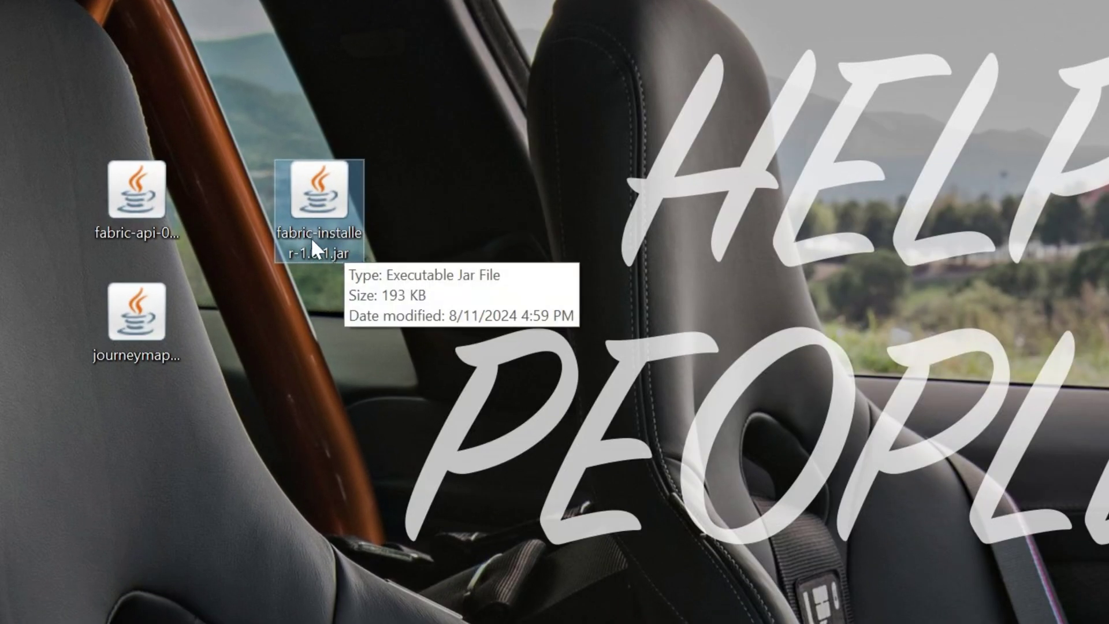
{"action": "right_click", "coordinate": [298, 204]}
{"action": "left_click", "coordinate": [370, 414]}
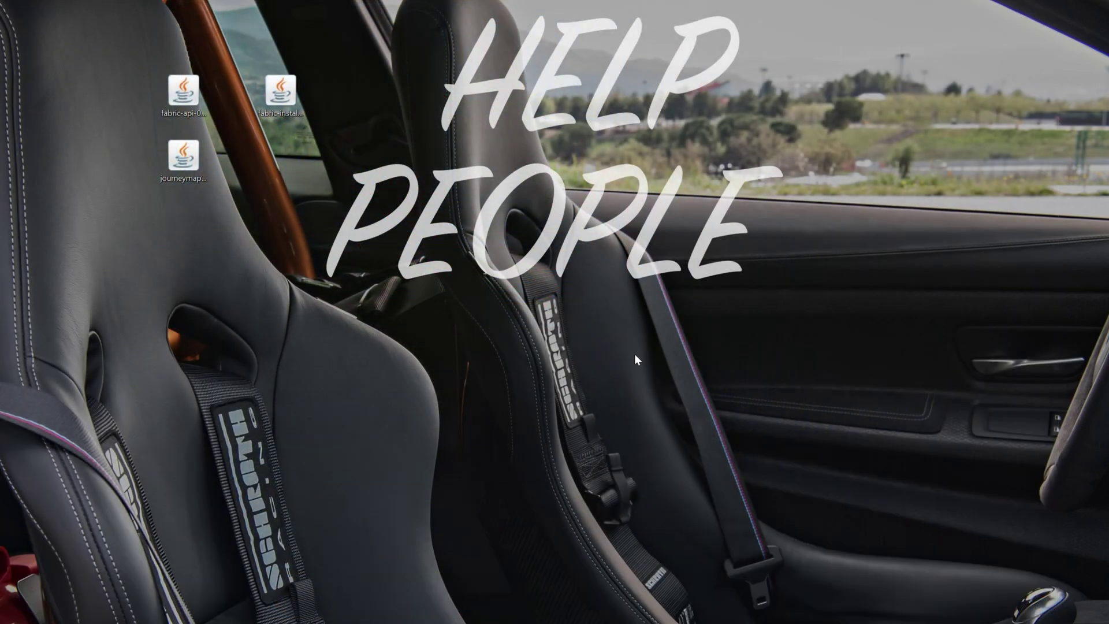
{"action": "right_click", "coordinate": [277, 83]}
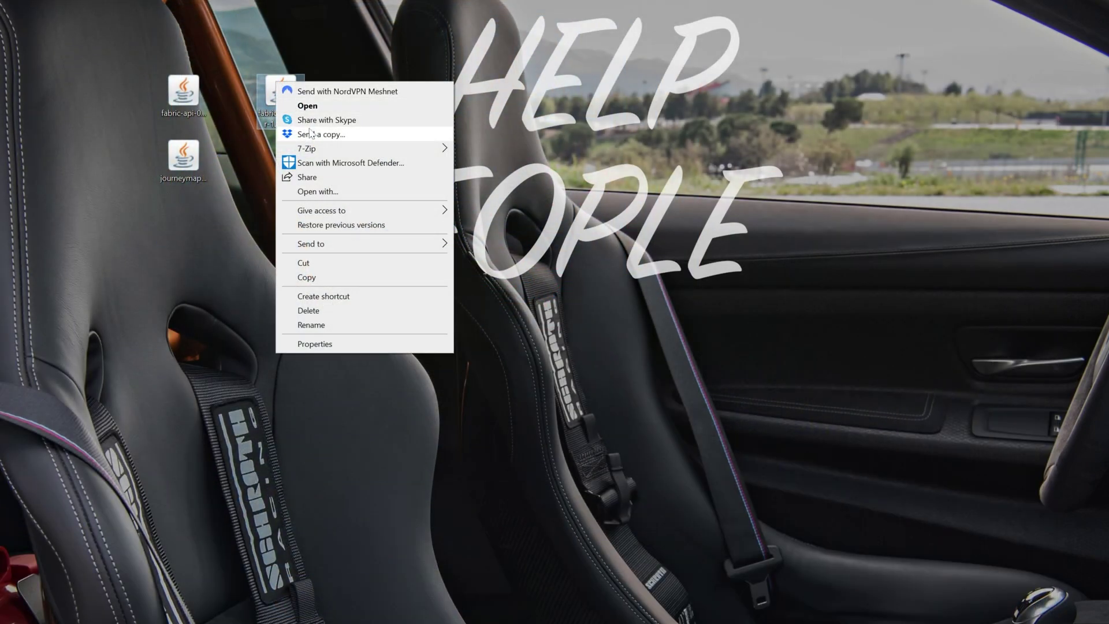
{"action": "left_click", "coordinate": [341, 191]}
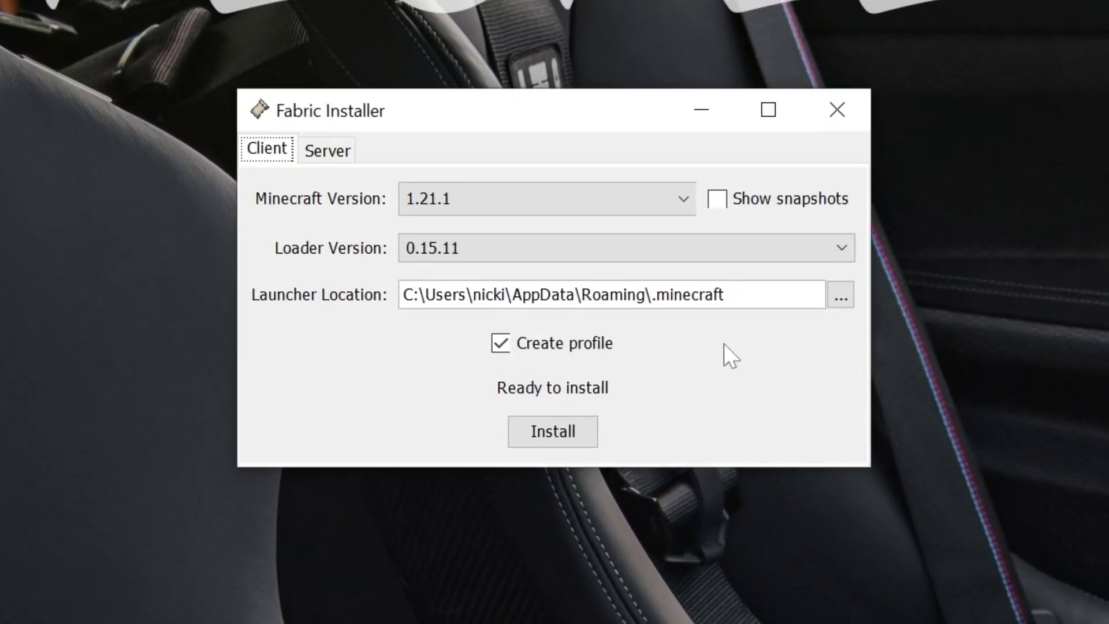
Install Fabric Loader 0.15.11 for Minecraft 1.21.1 on the client with a launcher profile, and close the installer
{"action": "left_click", "coordinate": [508, 207]}
{"action": "left_click", "coordinate": [483, 222]}
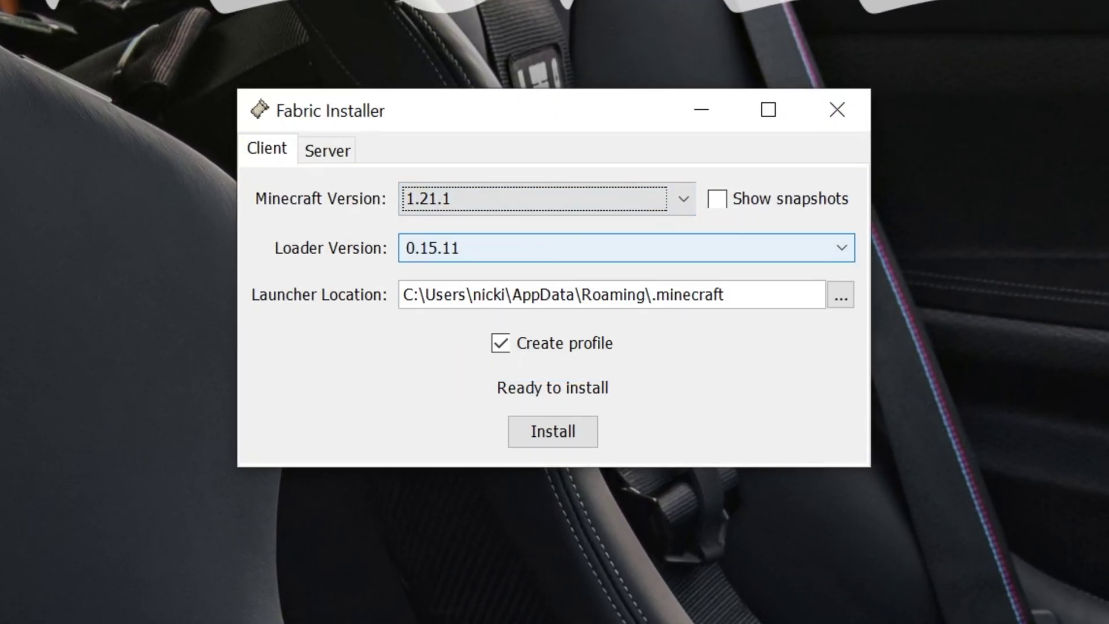
{"action": "left_click", "coordinate": [574, 433]}
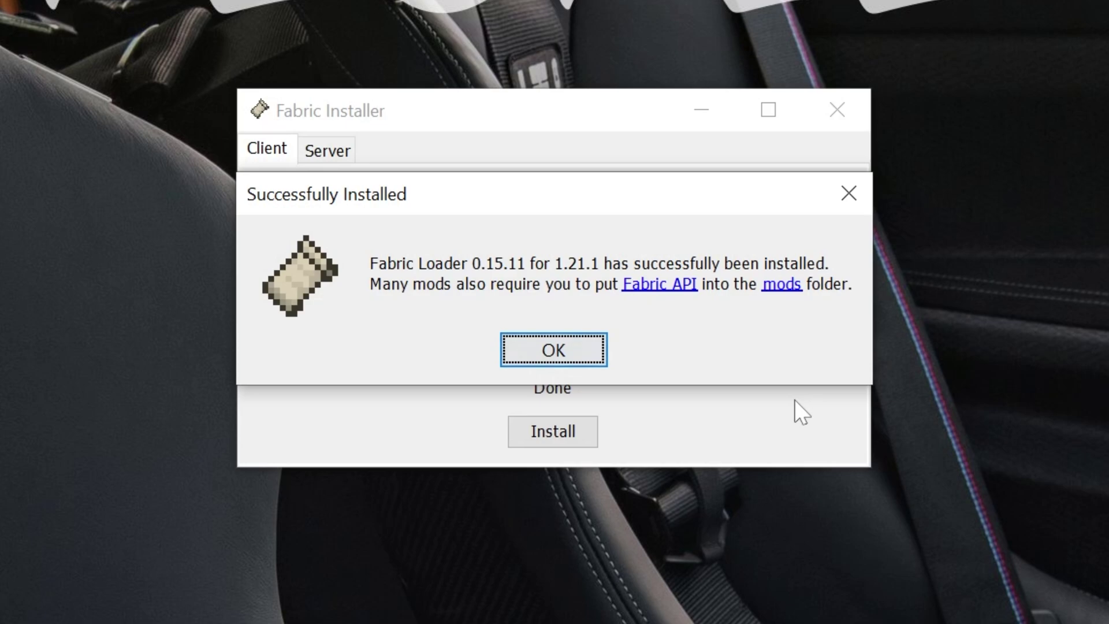
{"action": "left_click", "coordinate": [590, 350]}
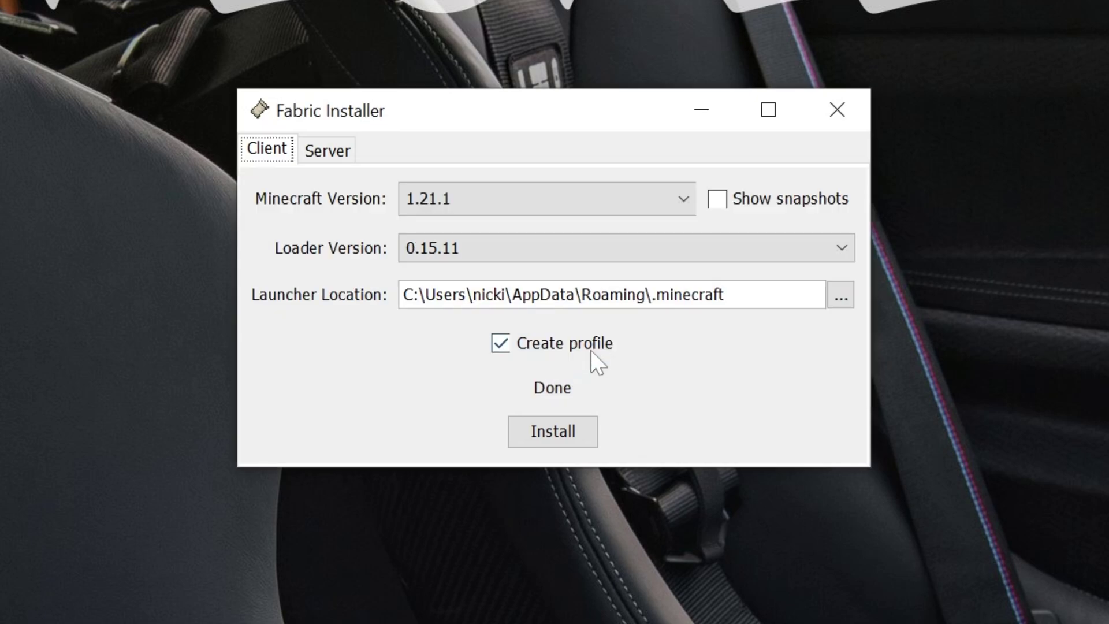
{"action": "left_click", "coordinate": [837, 110]}
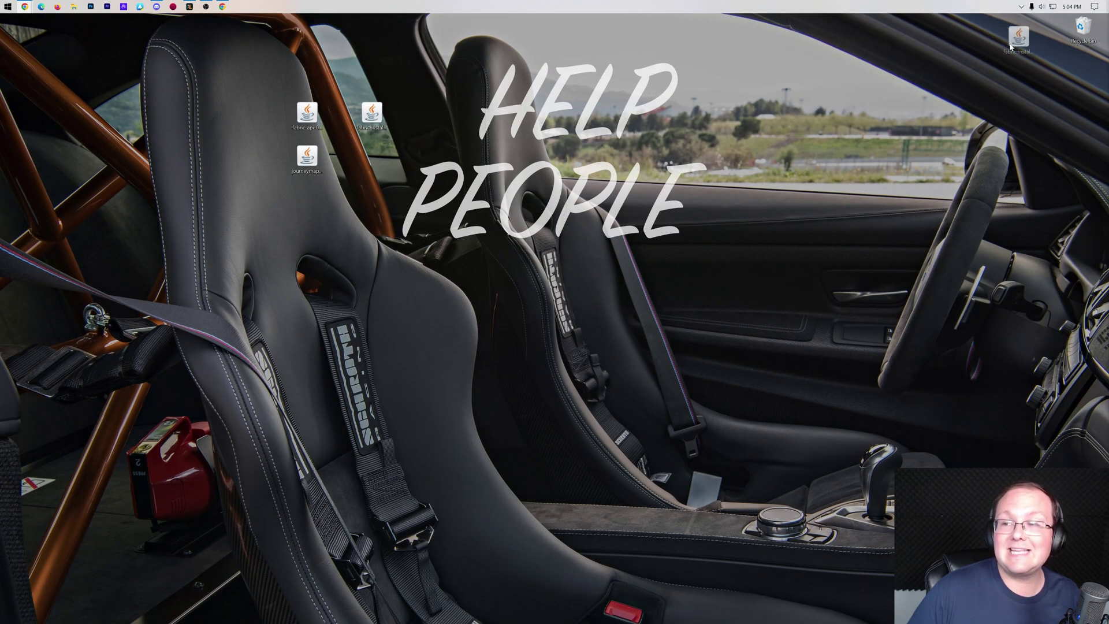
Move the Fabric installer jar to the Recycle Bin and rearrange the Fabric API and JourneyMap jars on the desktop
{"action": "left_click_drag", "start_coordinate": [1010, 47], "coordinate": [1082, 26]}
{"action": "left_click_drag", "start_coordinate": [306, 112], "coordinate": [317, 59]}
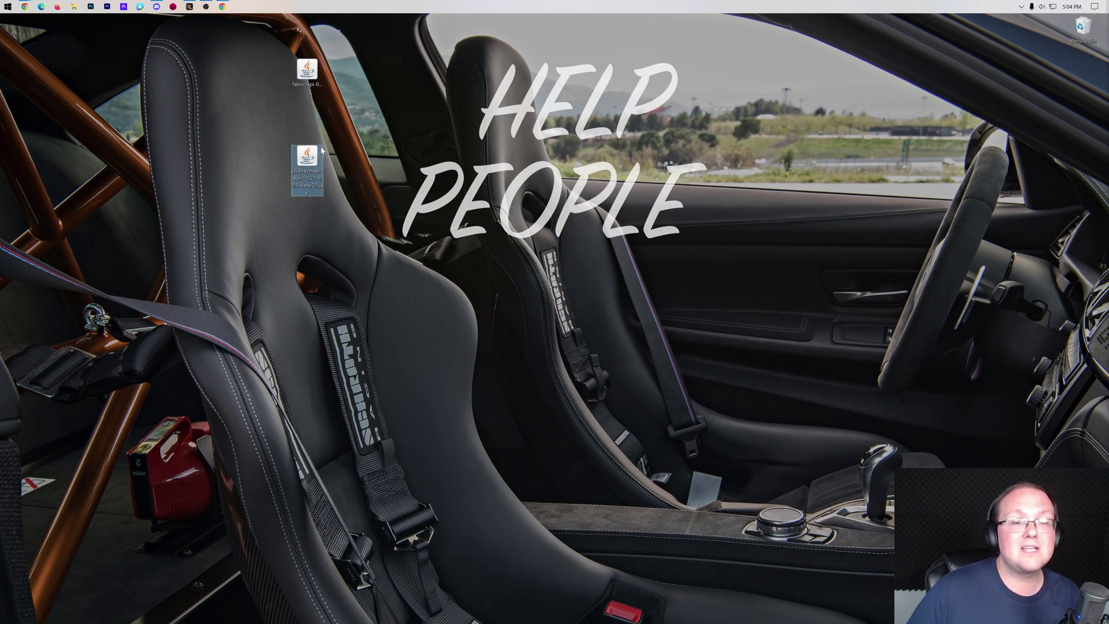
{"action": "left_click_drag", "start_coordinate": [306, 156], "coordinate": [341, 68]}
Open the Minecraft Launcher and list the Java Edition installations with modded versions included
{"action": "key", "text": "super"}
{"action": "left_click", "coordinate": [198, 43]}
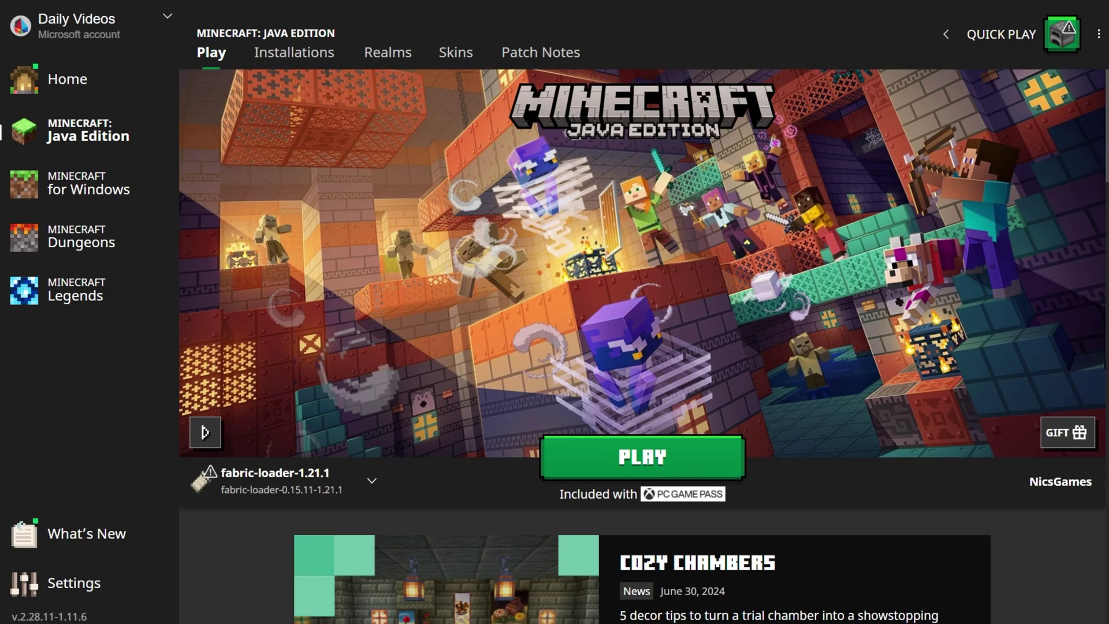
{"action": "left_click", "coordinate": [330, 54]}
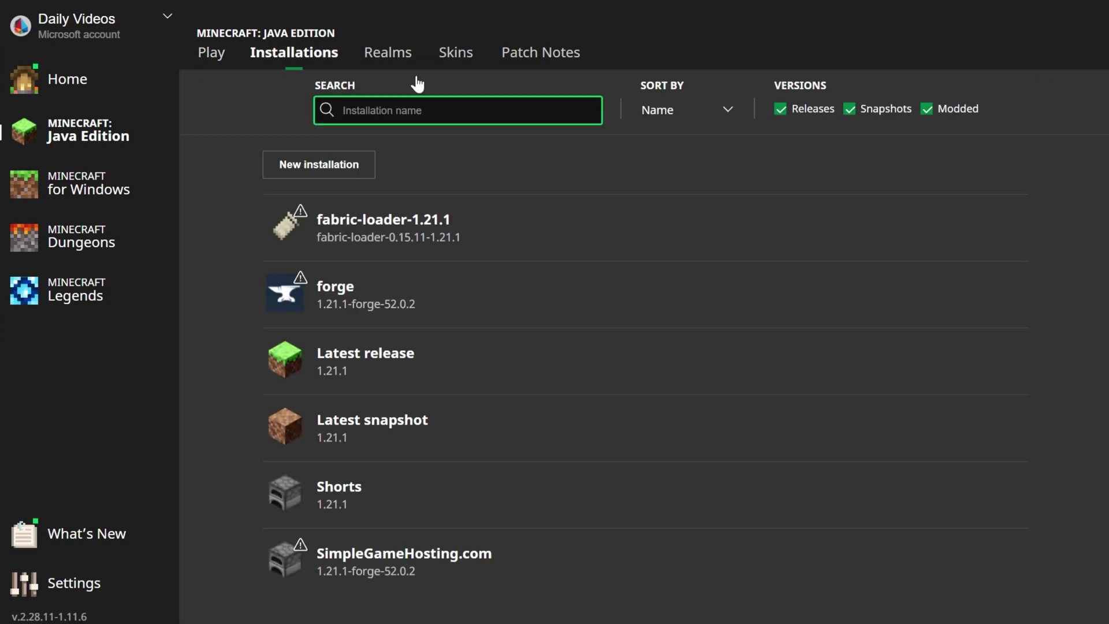
{"action": "left_click", "coordinate": [957, 110]}
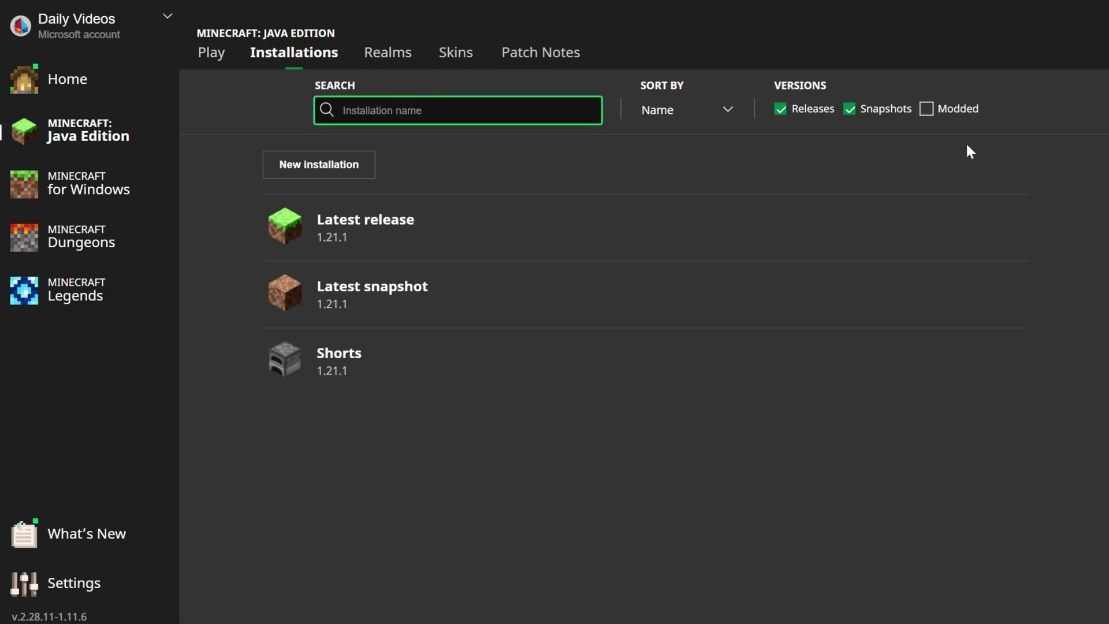
{"action": "left_click", "coordinate": [927, 109]}
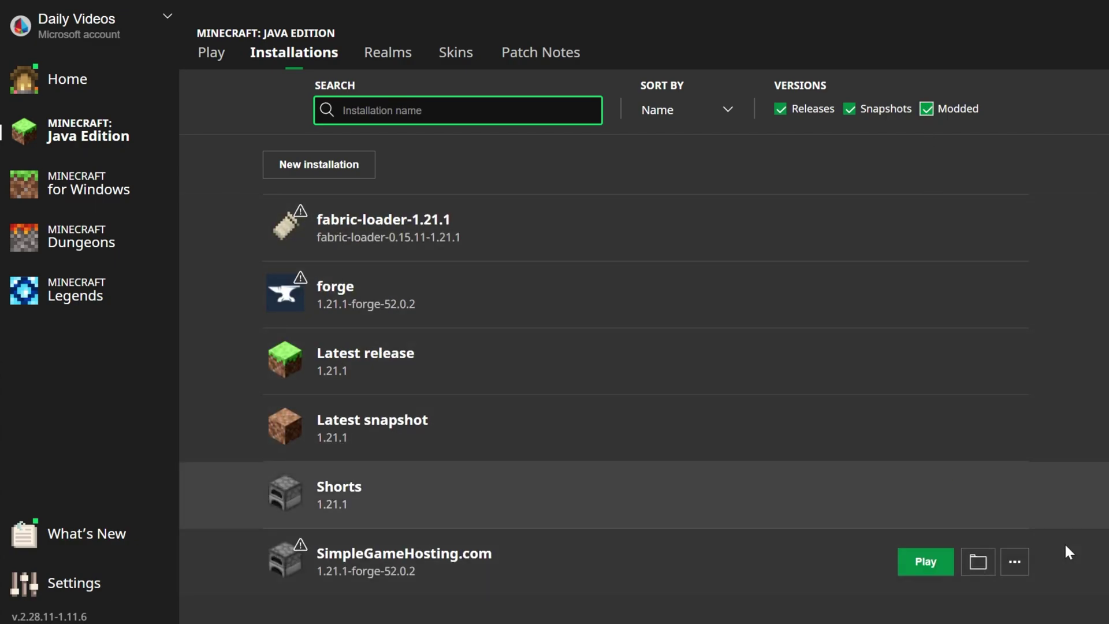
Delete the existing SimpleGameHosting.com installation that uses Forge
{"action": "left_click", "coordinate": [1015, 562]}
{"action": "left_click", "coordinate": [985, 524]}
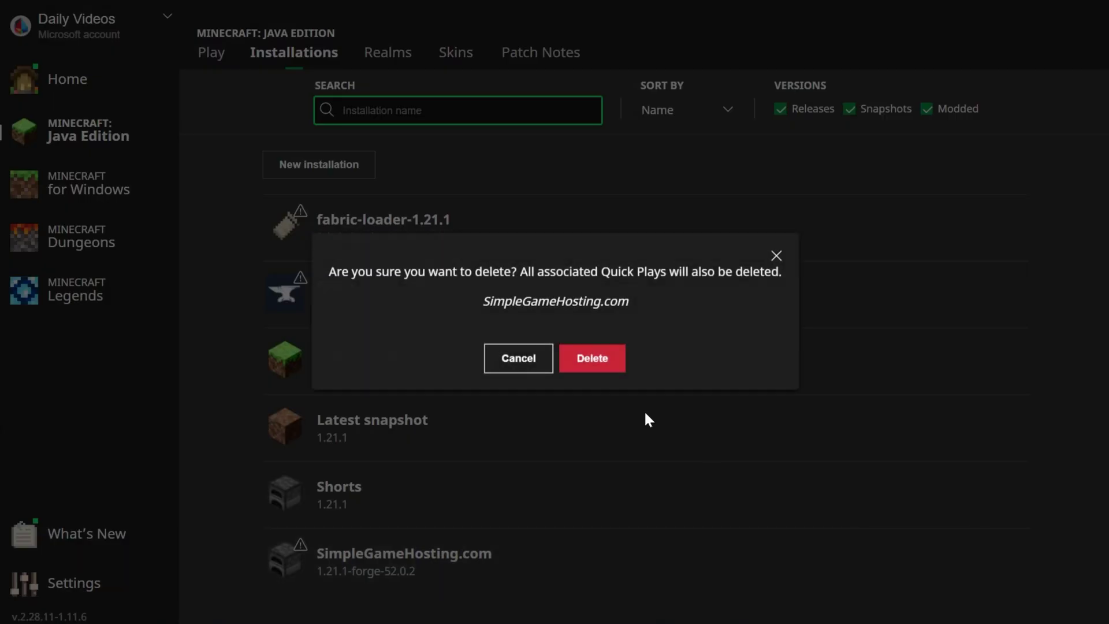
{"action": "left_click", "coordinate": [593, 360]}
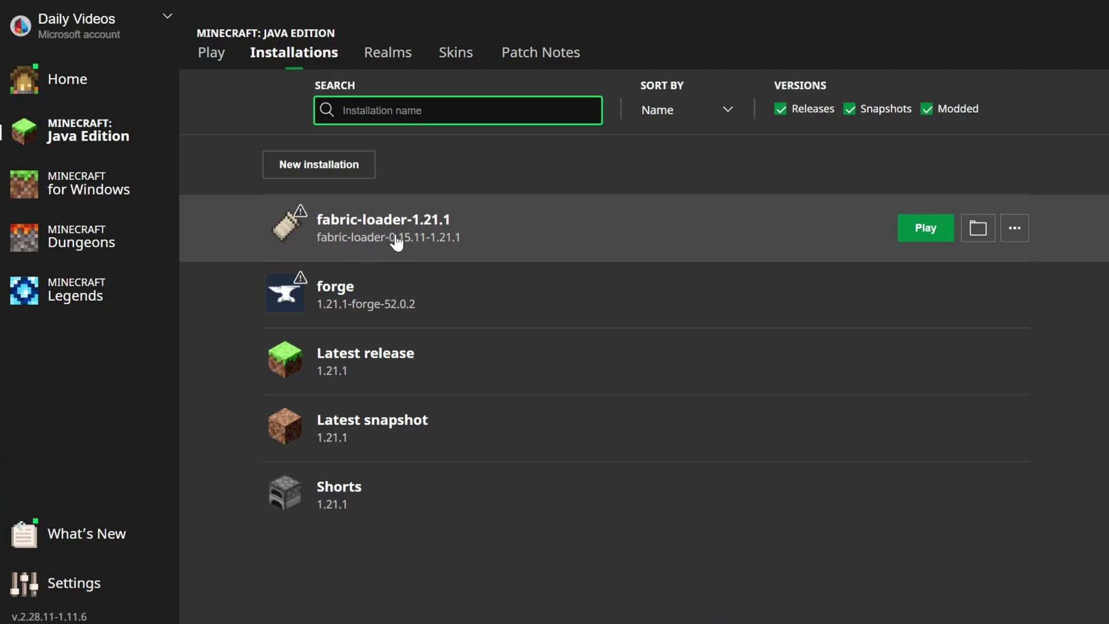
Create a new installation named SimpleGameHosting.com with version release fabric-loader-0.15.11-1.21.1
{"action": "left_click", "coordinate": [315, 171]}
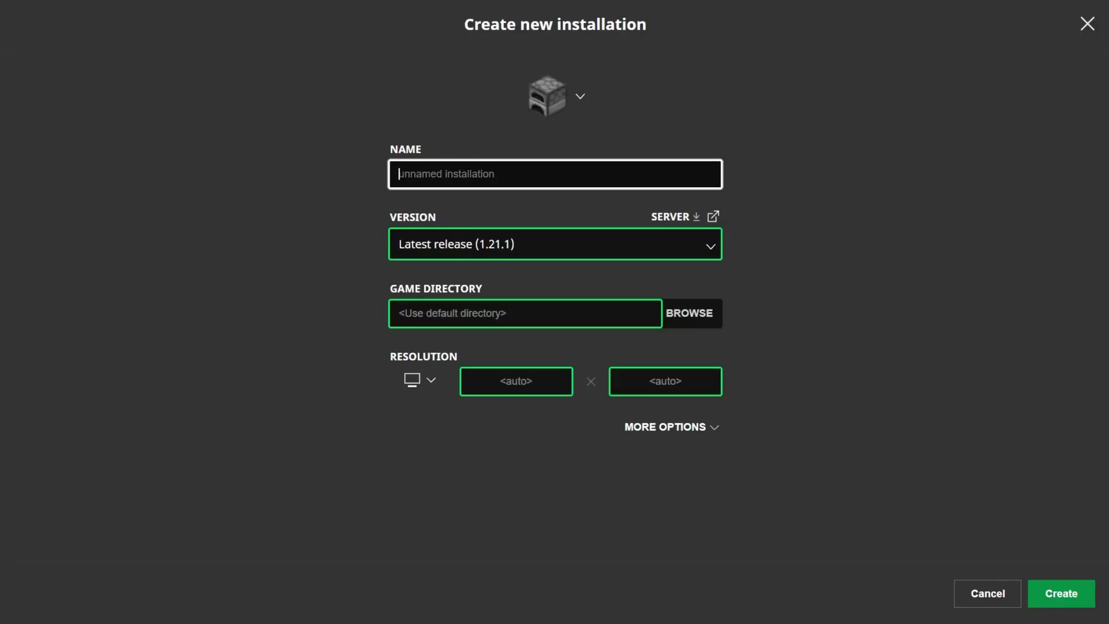
{"action": "type", "text": "SimpleGameHosting.com"}
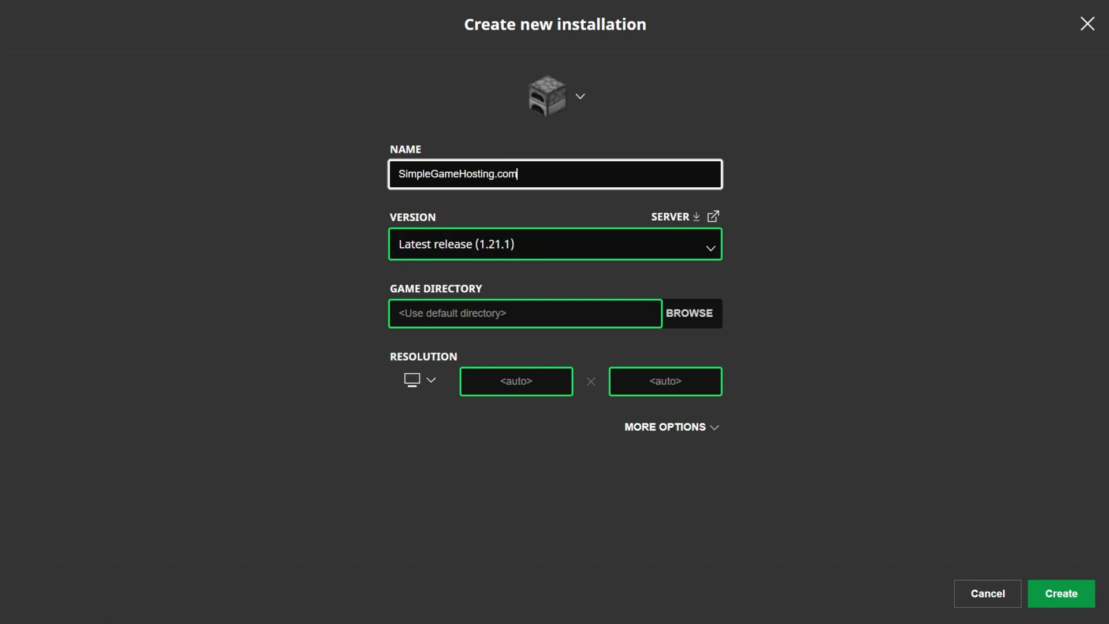
{"action": "left_click", "coordinate": [554, 243]}
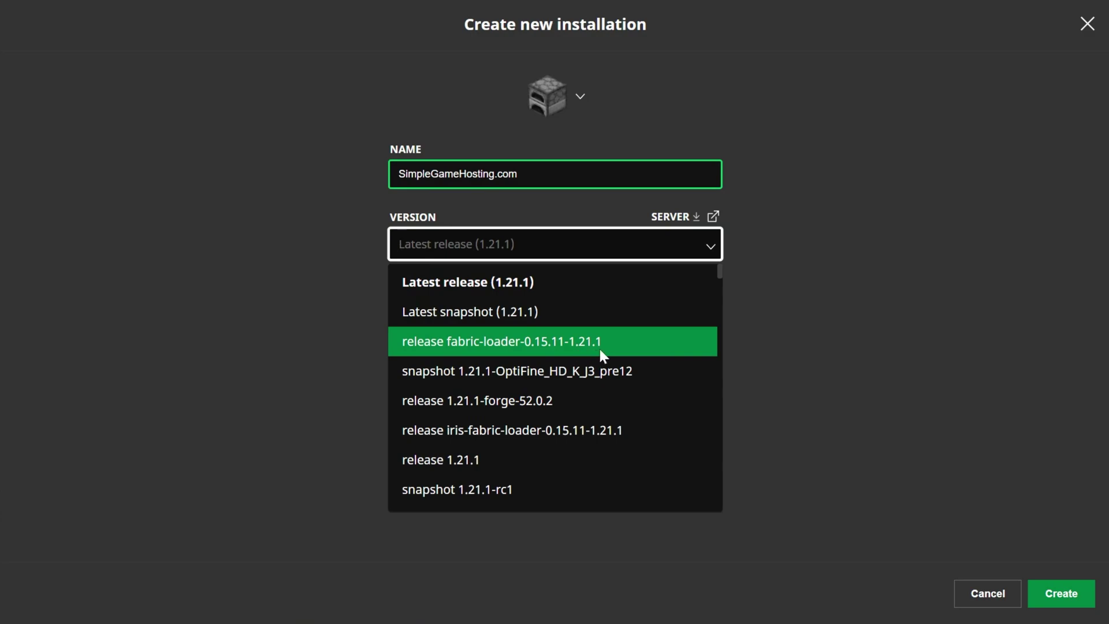
{"action": "left_click", "coordinate": [618, 343]}
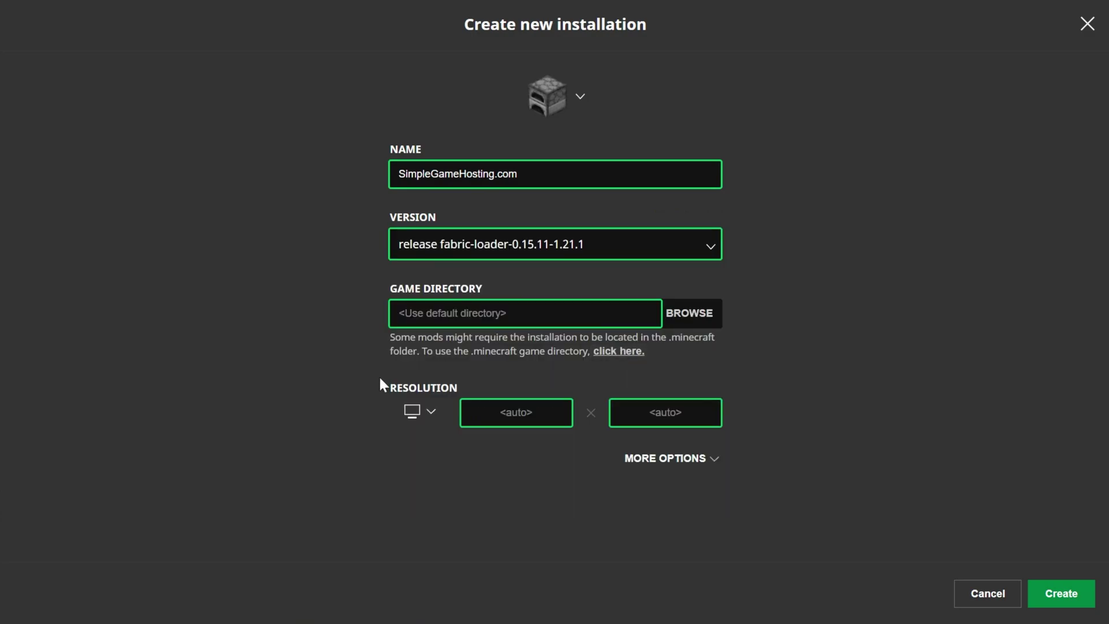
{"action": "left_click", "coordinate": [413, 411]}
{"action": "left_click", "coordinate": [413, 374]}
{"action": "left_click", "coordinate": [1064, 594]}
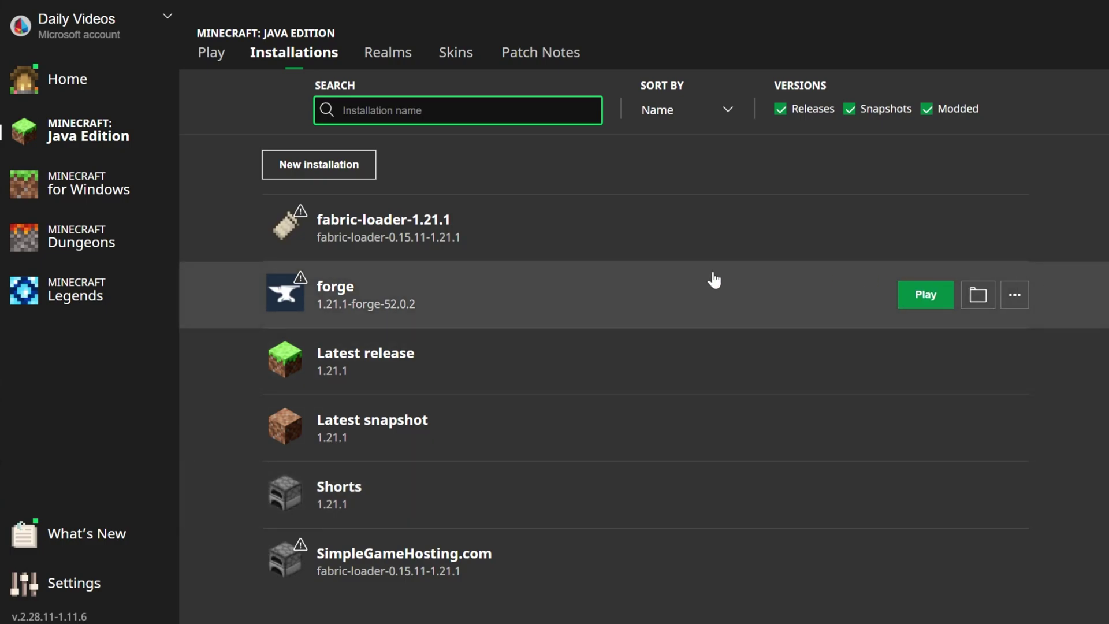
Open the game folder of the fabric-loader-1.21.1 installation and delete its existing mods folder
{"action": "left_click", "coordinate": [978, 228]}
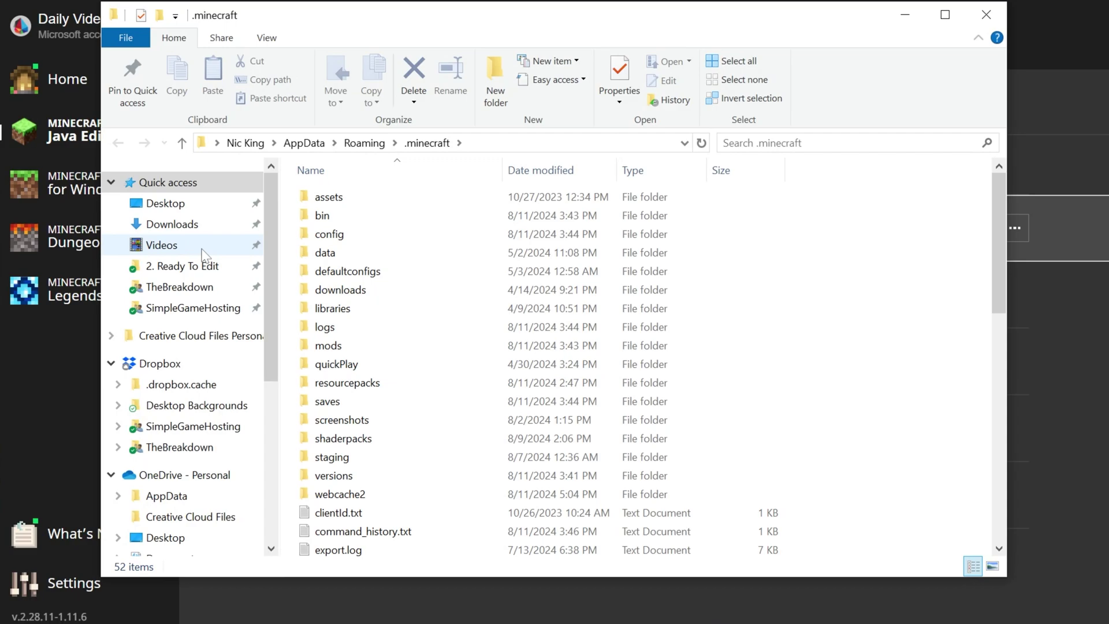
{"action": "left_click", "coordinate": [326, 346]}
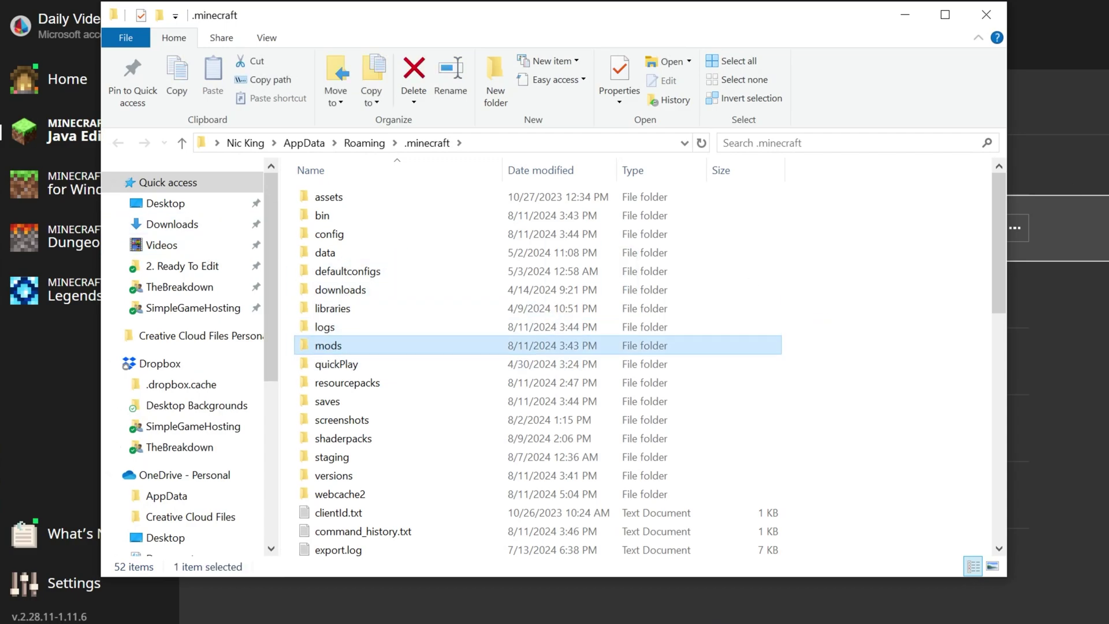
{"action": "key", "text": "Delete"}
Create a new folder named mods in the .minecraft folder
{"action": "right_click", "coordinate": [290, 194]}
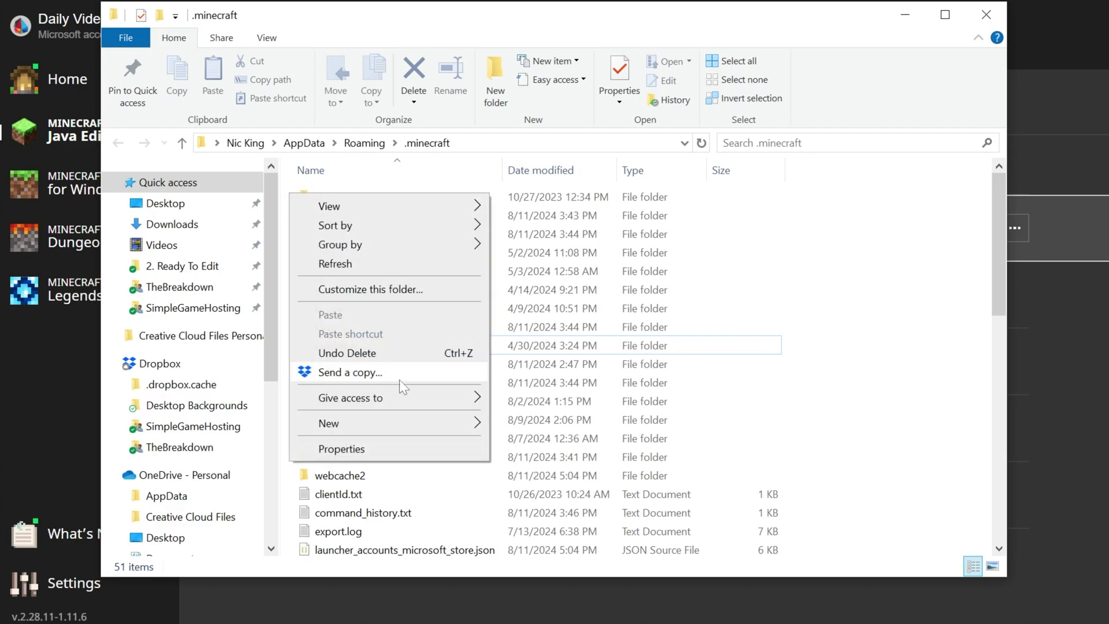
{"action": "mouse_move", "coordinate": [416, 424]}
{"action": "left_click", "coordinate": [502, 419]}
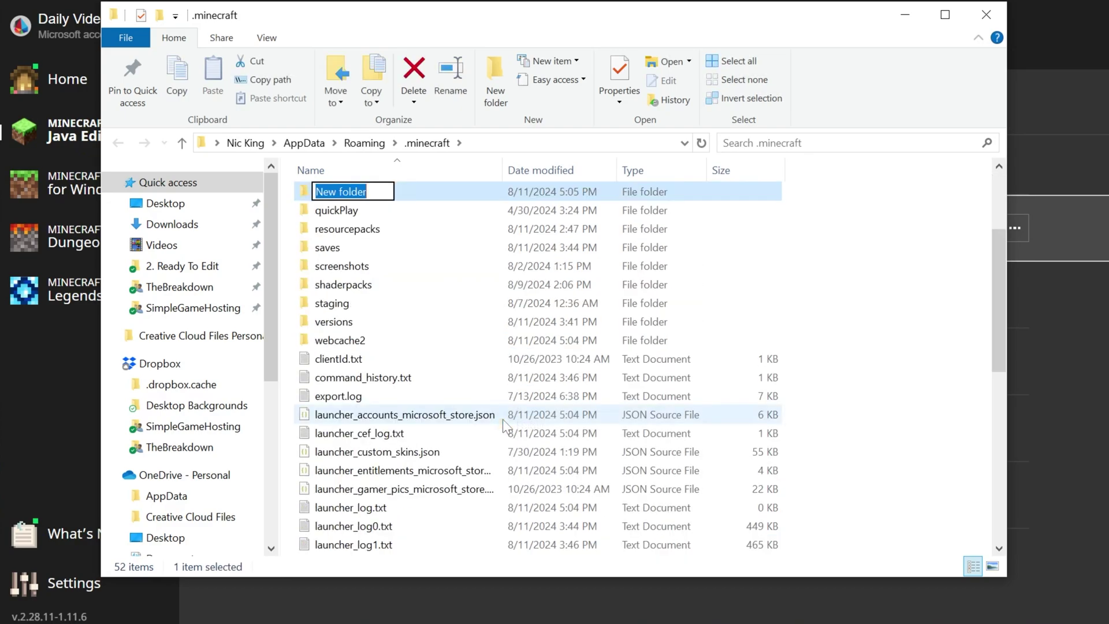
{"action": "type", "text": "mods"}
{"action": "key", "text": "Return"}
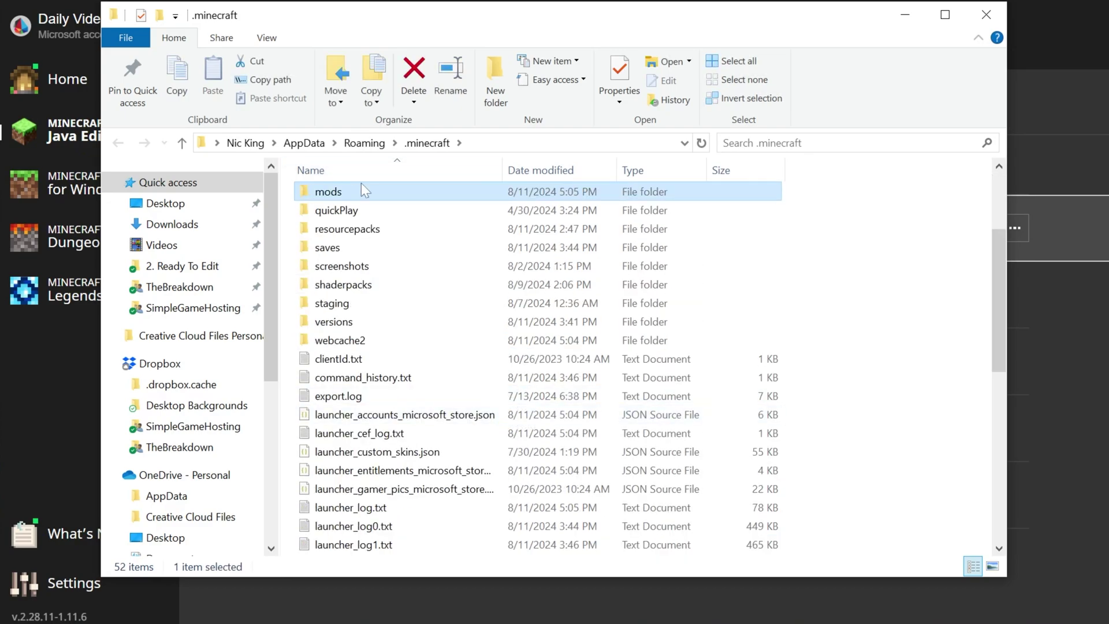
Move the Fabric API and JourneyMap jars from the desktop into the new mods folder and close the file window
{"action": "double_click", "coordinate": [364, 197]}
{"action": "left_click_drag", "start_coordinate": [264, 84], "coordinate": [747, 366]}
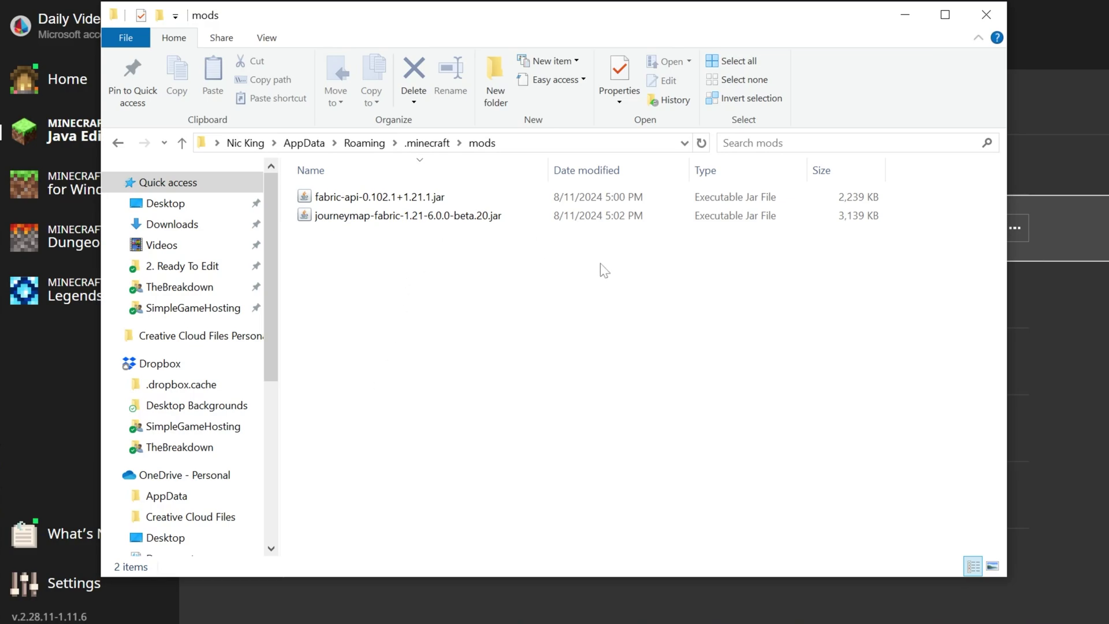
{"action": "left_click", "coordinate": [978, 7]}
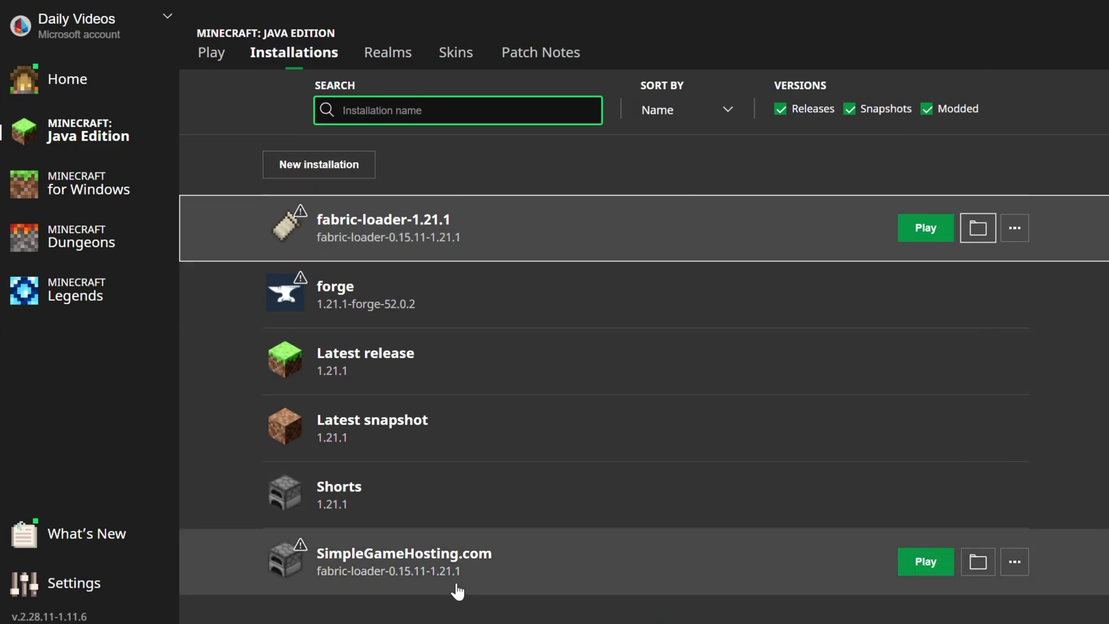
Launch the SimpleGameHosting.com installation and join the first server in the multiplayer list, accepting the third-party play caution
{"action": "left_click", "coordinate": [925, 562]}
{"action": "left_click", "coordinate": [745, 408]}
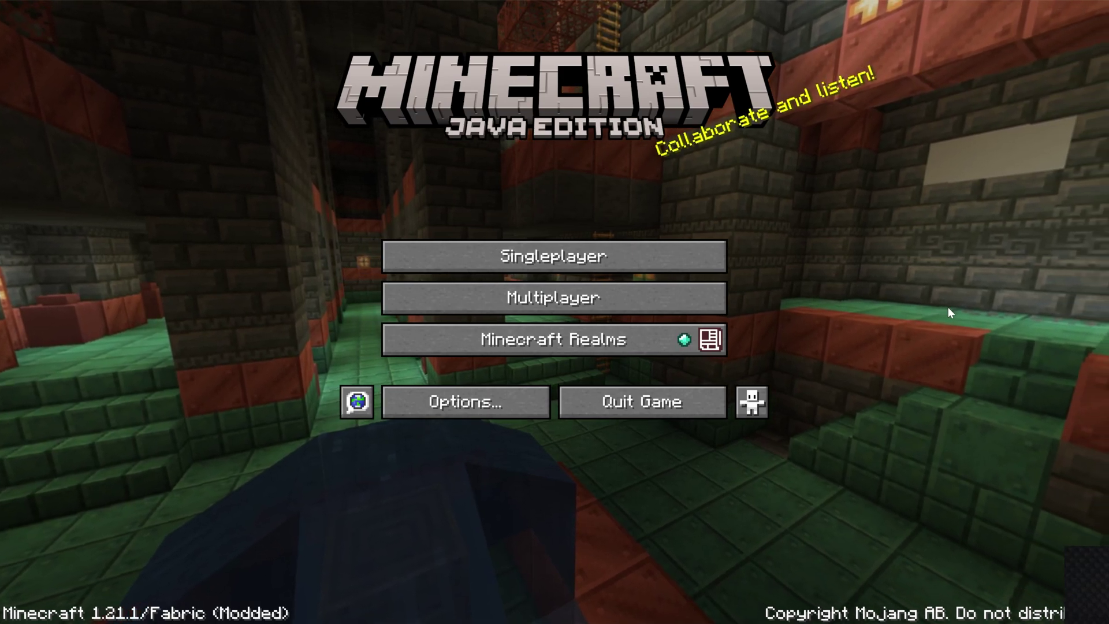
{"action": "left_click", "coordinate": [618, 298]}
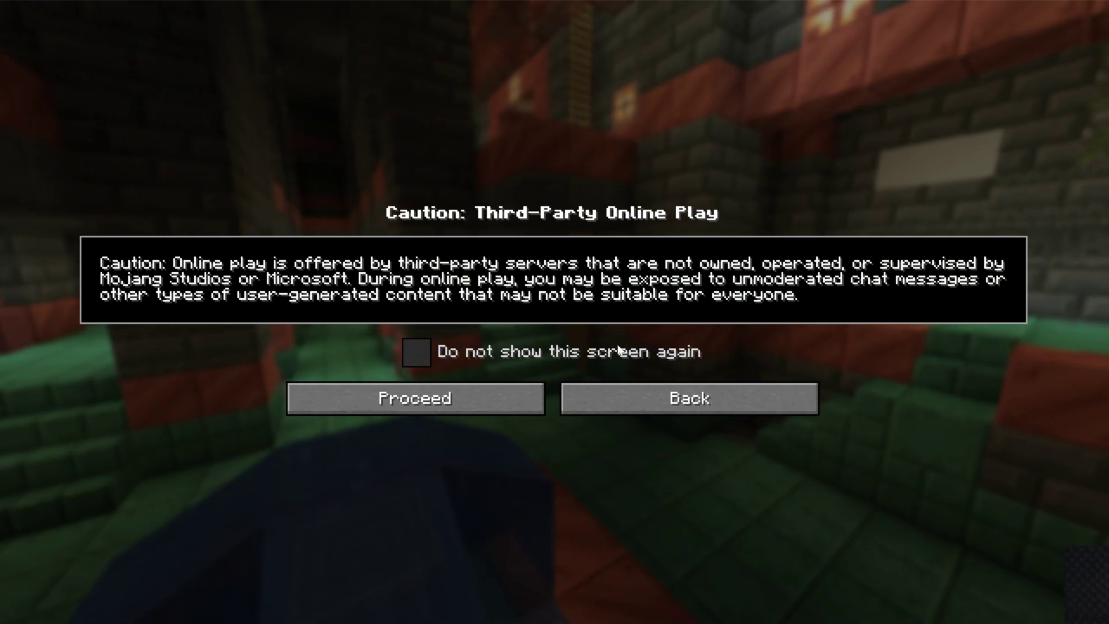
{"action": "left_click", "coordinate": [415, 398]}
{"action": "left_click", "coordinate": [515, 114]}
{"action": "left_click", "coordinate": [515, 115]}
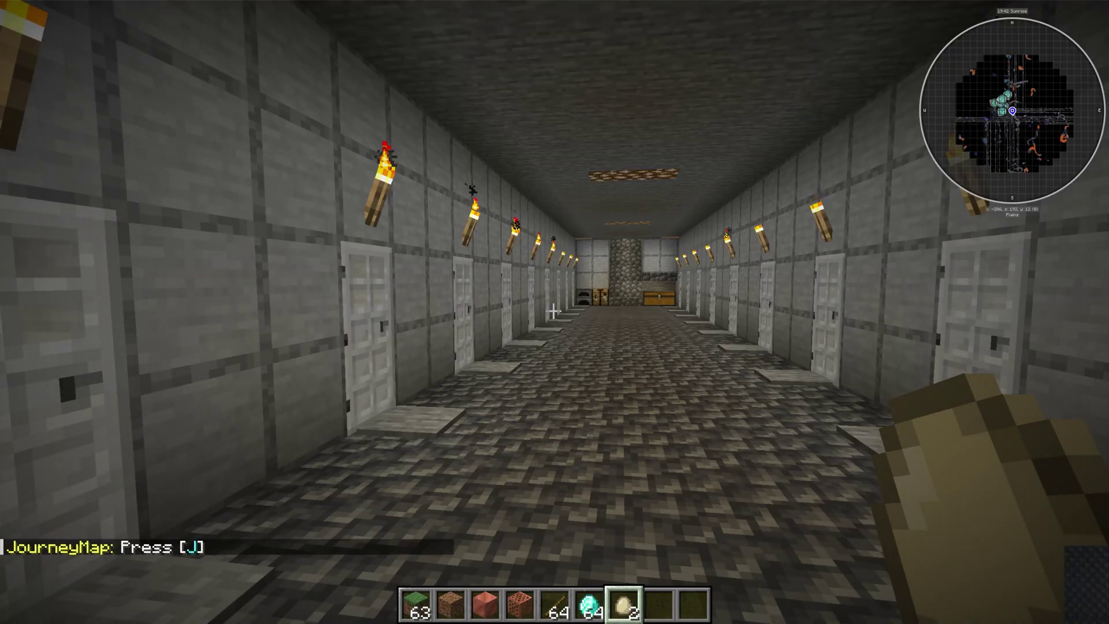
View JourneyMap's full-screen map of the surroundings of the torch-lit corridor and return to the game
{"action": "key", "text": "j"}
{"action": "left_click", "coordinate": [704, 586]}
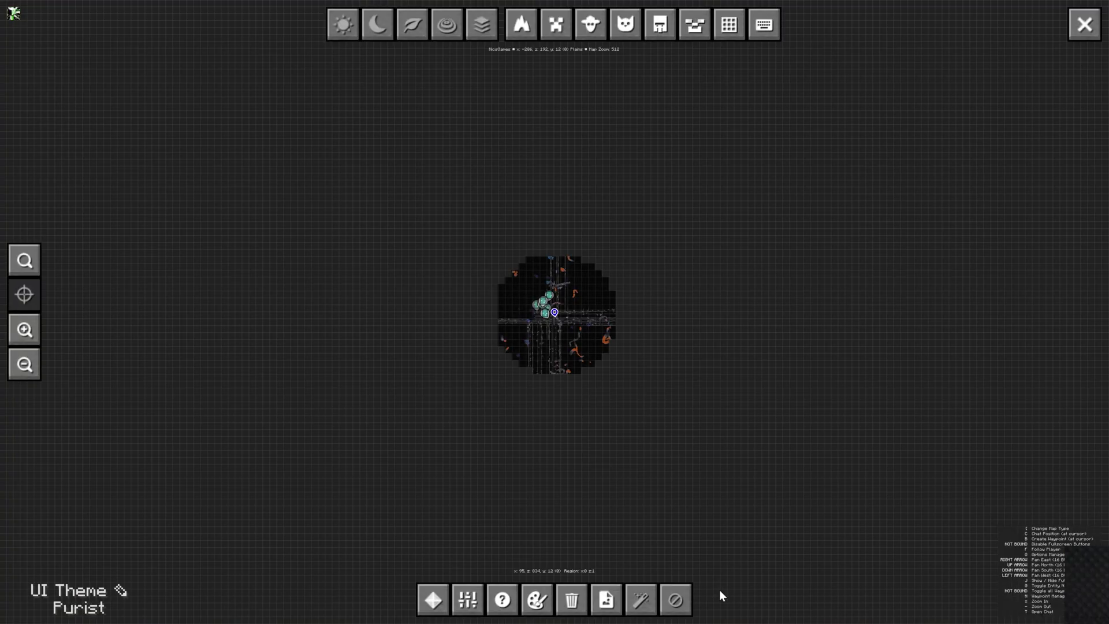
{"action": "scroll", "coordinate": [610, 313], "scroll_direction": "up", "scroll_amount": 2}
{"action": "key", "text": "j"}
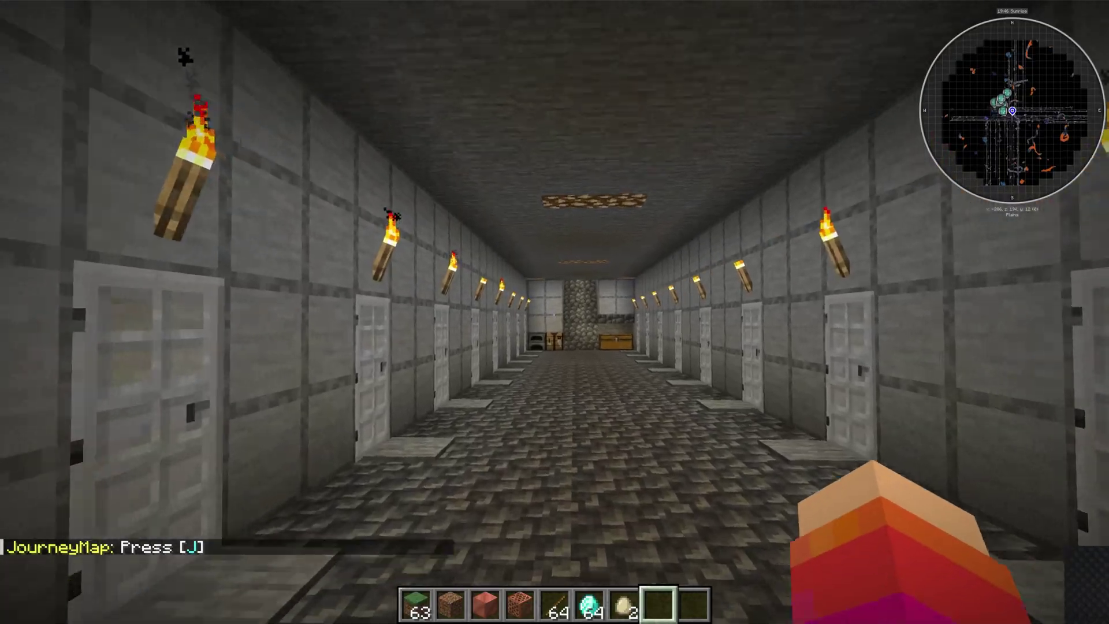
Travel across the overworld island toward the wheat field and hide the JourneyMap minimap
{"action": "key", "text": "w"}
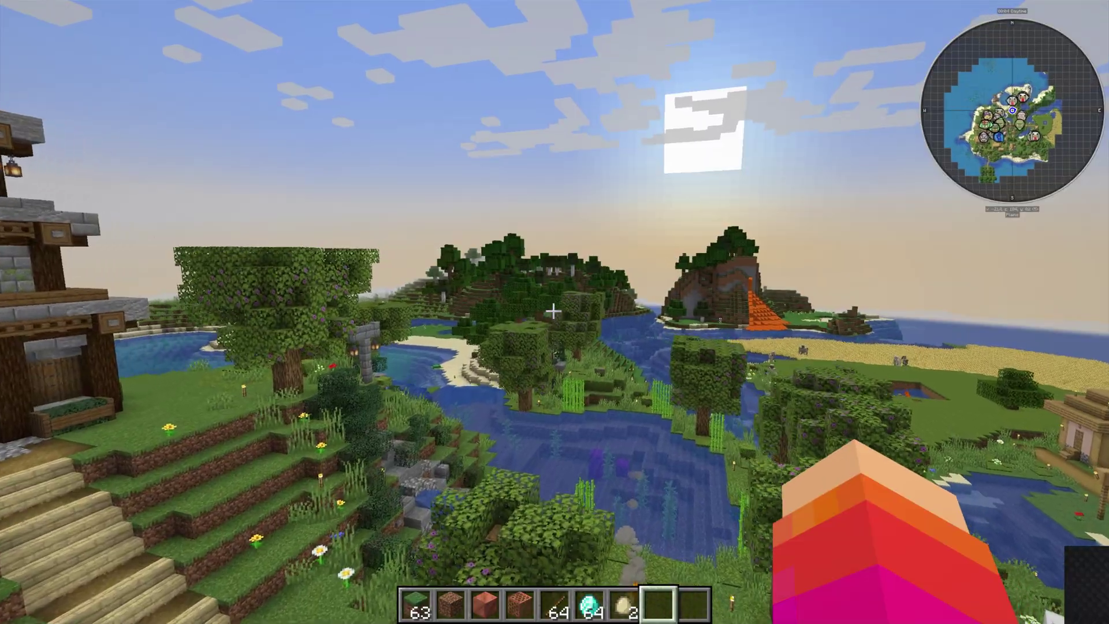
{"action": "key", "text": "w"}
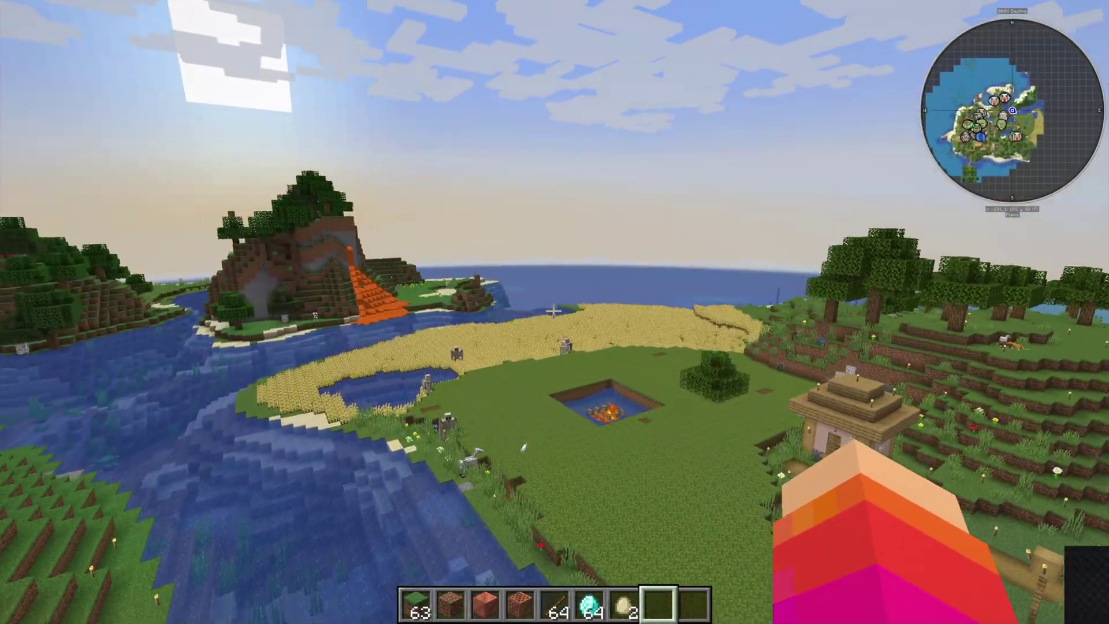
{"action": "key", "text": "w"}
{"action": "key", "text": "bracketleft"}
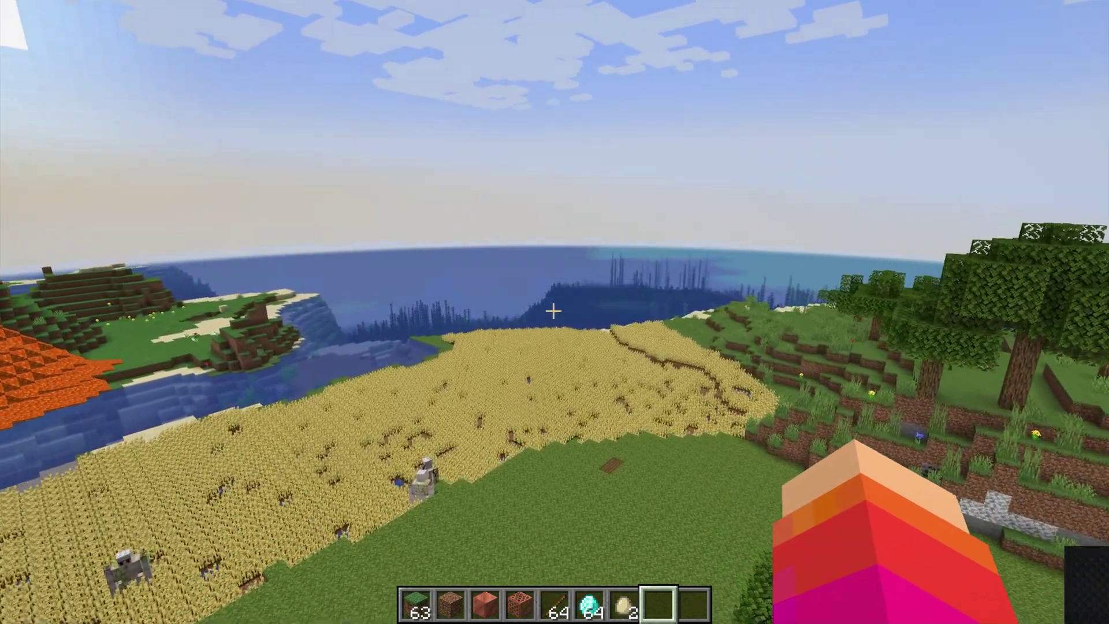
Create a JourneyMap waypoint named Spawn in the island village at about X -257, Z 235 and look toward it in the world
{"action": "key", "text": "j"}
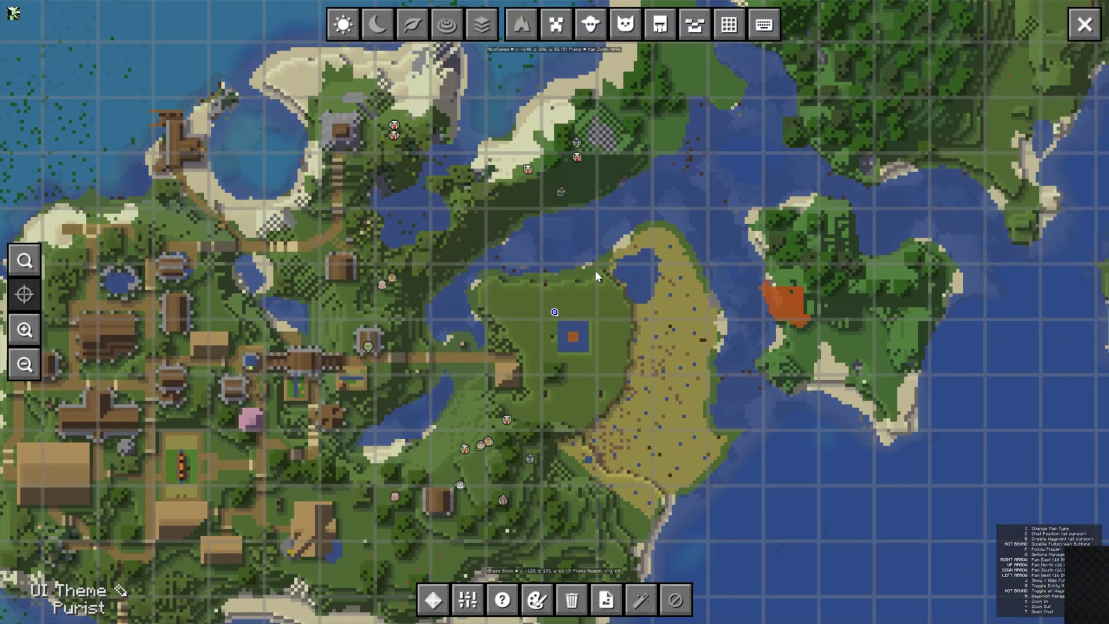
{"action": "scroll", "coordinate": [550, 335], "scroll_direction": "down", "scroll_amount": 1}
{"action": "left_click_drag", "start_coordinate": [549, 335], "coordinate": [560, 290]}
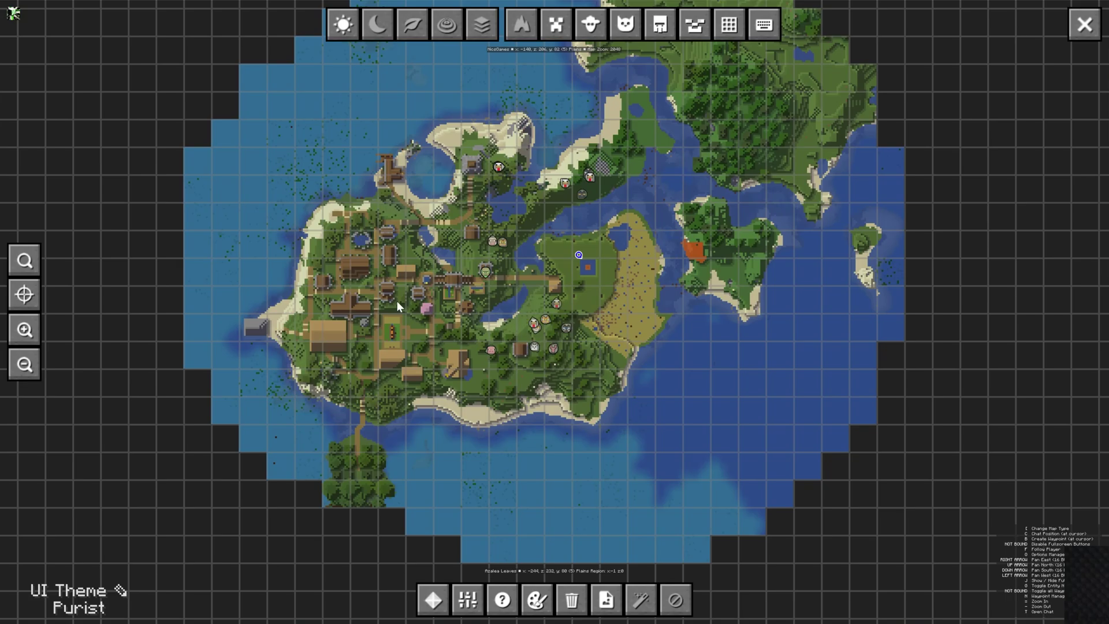
{"action": "key", "text": "b"}
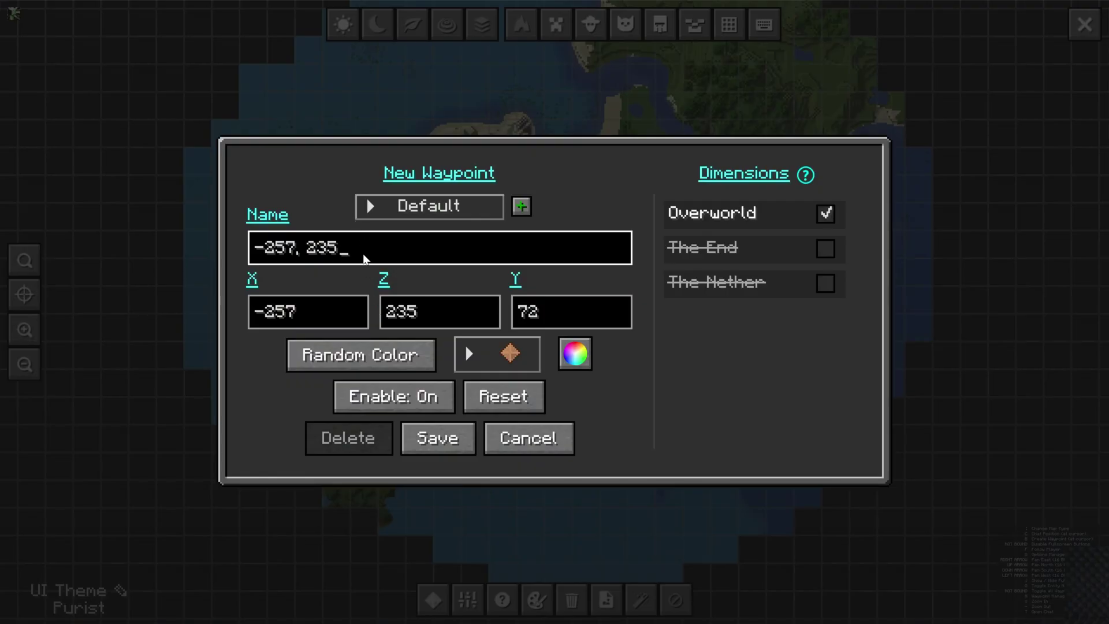
{"action": "key", "text": "ctrl+a"}
{"action": "type", "text": "D"}
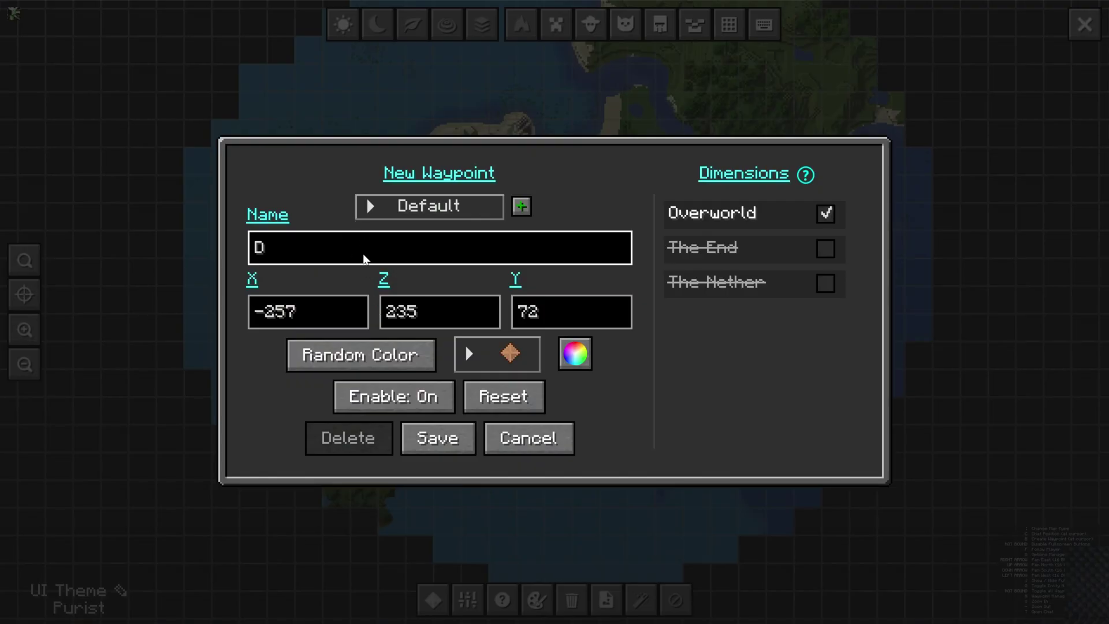
{"action": "type", "text": "pawn"}
{"action": "left_click", "coordinate": [456, 442]}
{"action": "key", "text": "Escape"}
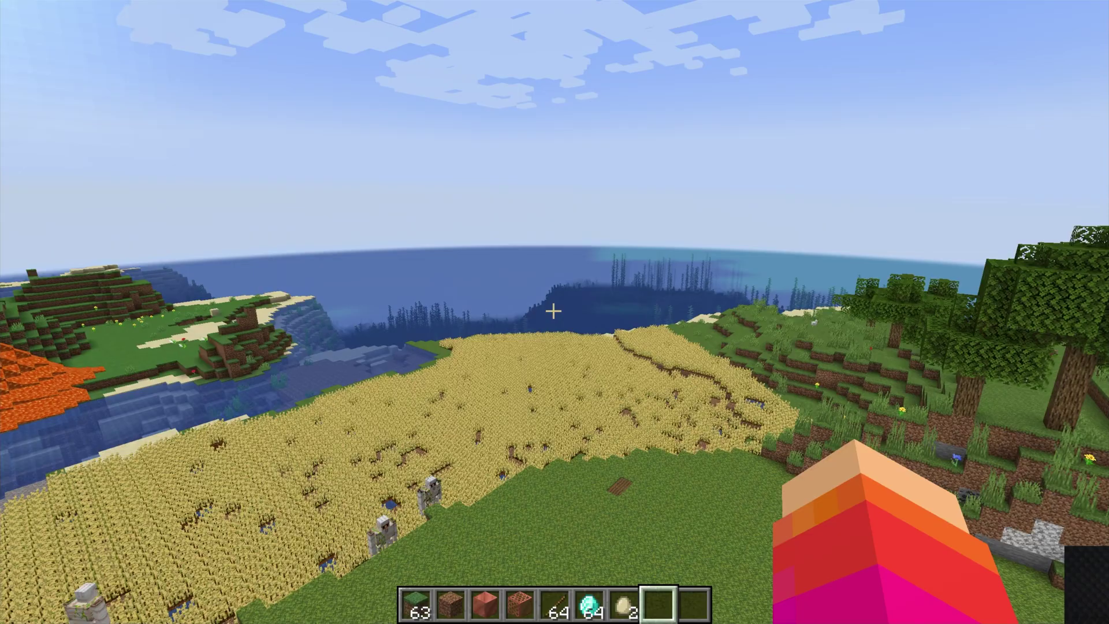
{"action": "key", "text": "w"}
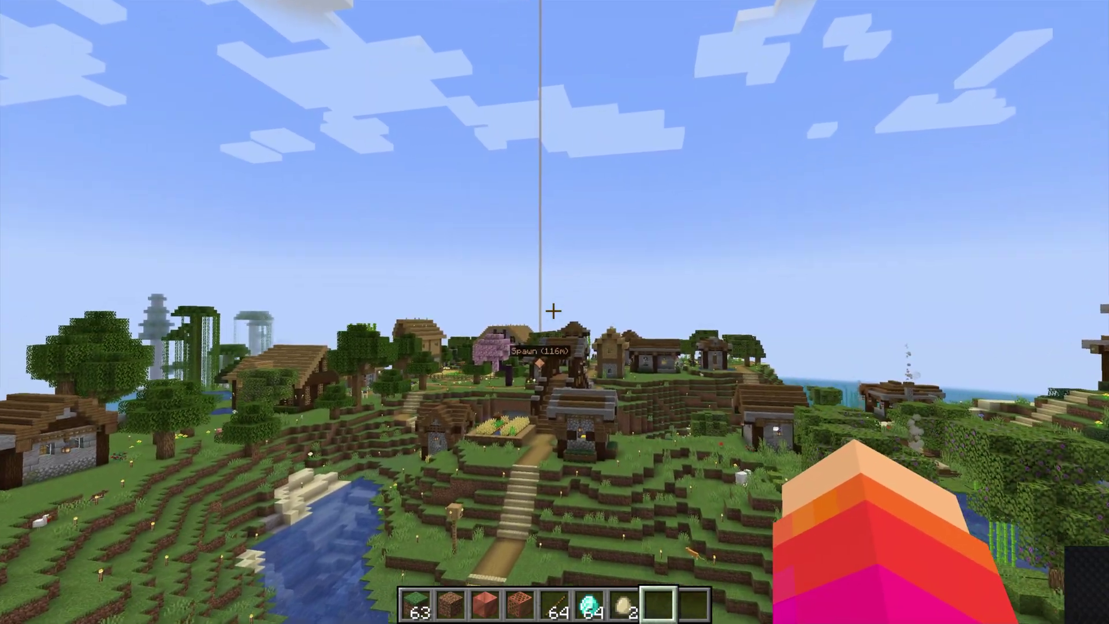